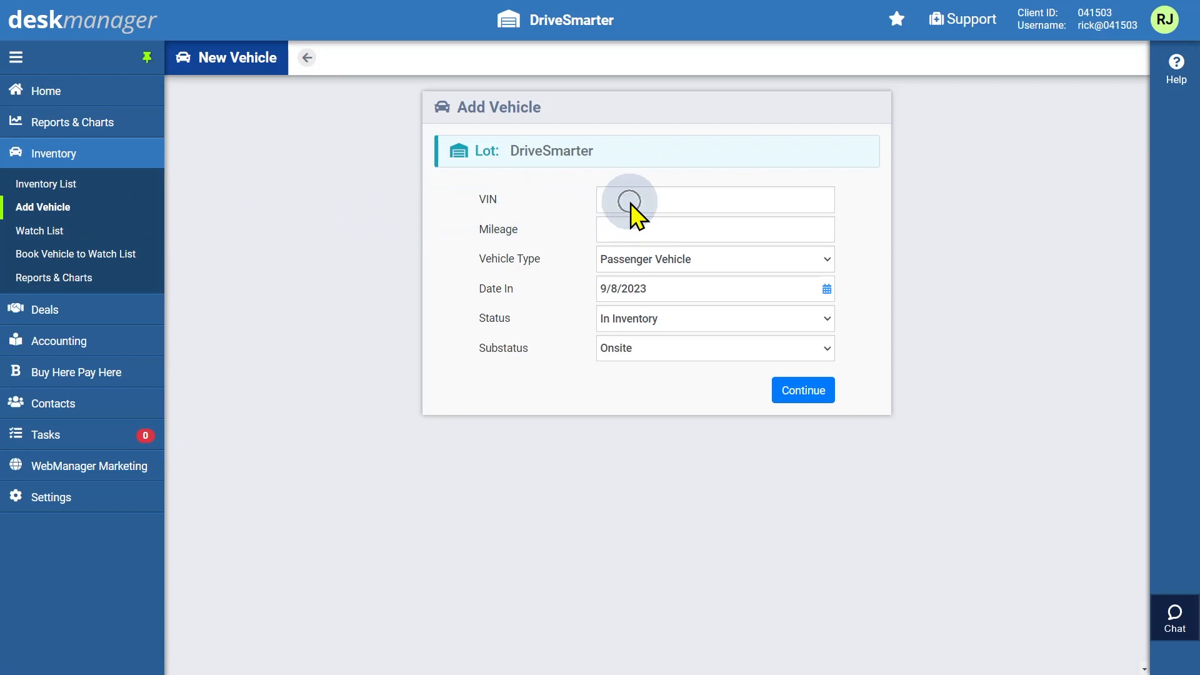
Add the Jeep by its VIN as a Passenger Vehicle with 1,500 miles and date in 09/07/2023
{"action": "left_click", "coordinate": [636, 232]}
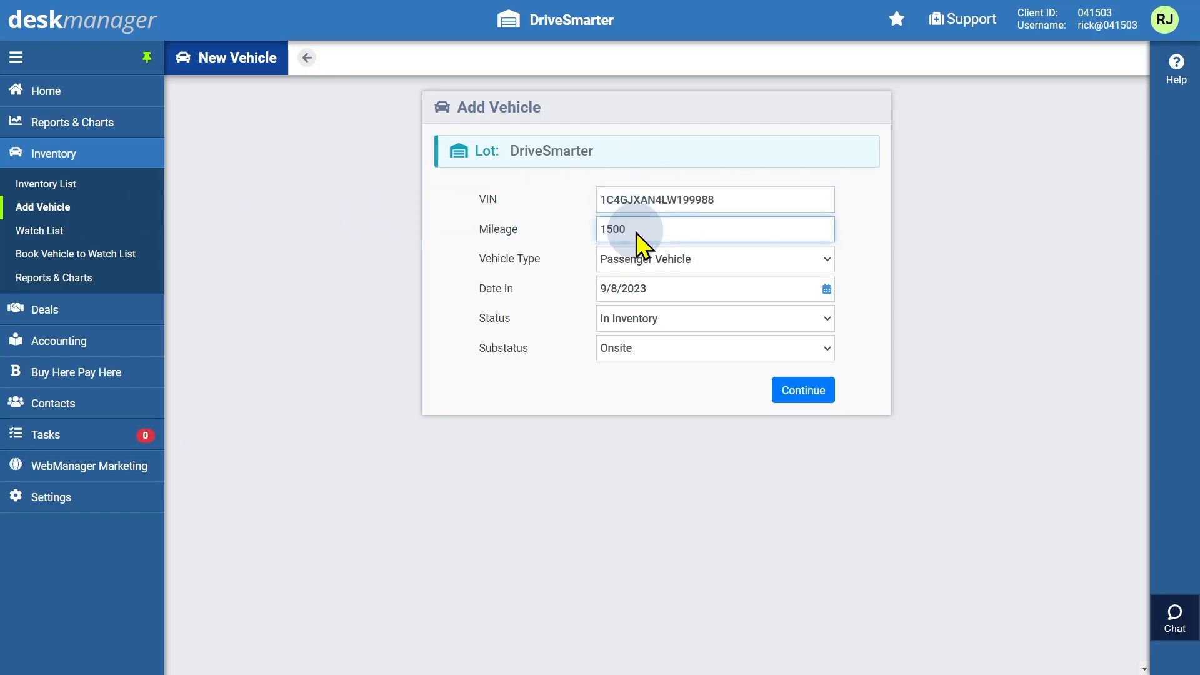
{"action": "left_click", "coordinate": [825, 260]}
{"action": "left_click", "coordinate": [807, 294]}
{"action": "left_click", "coordinate": [827, 297]}
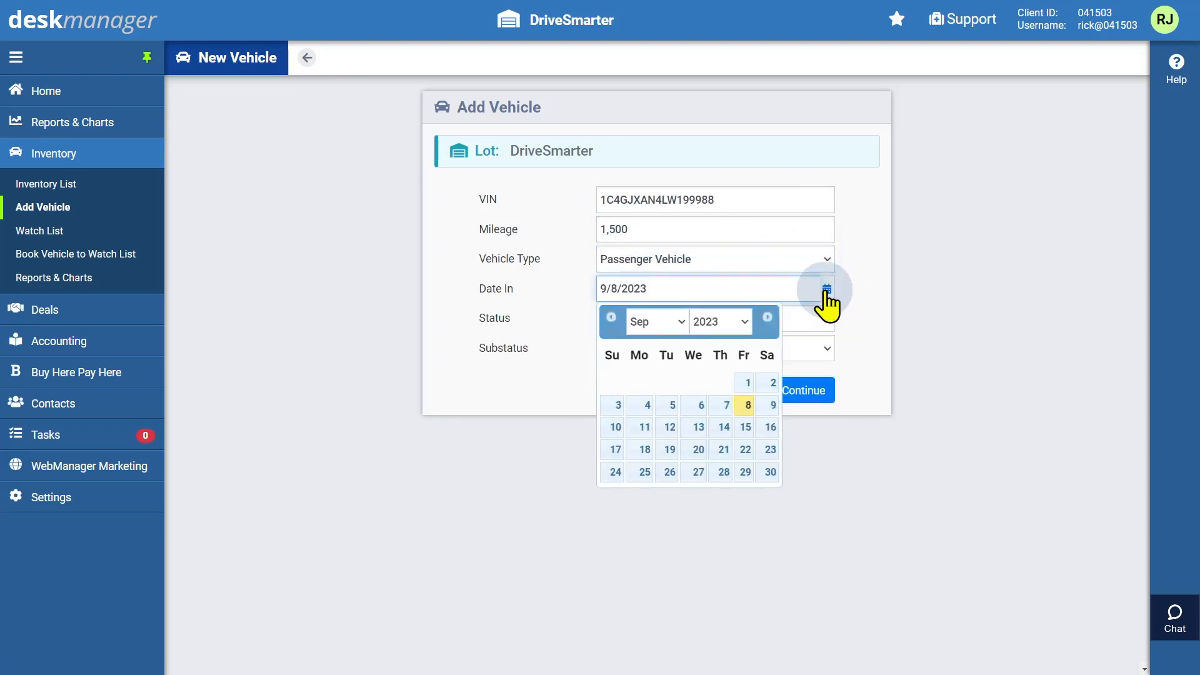
{"action": "left_click", "coordinate": [718, 405]}
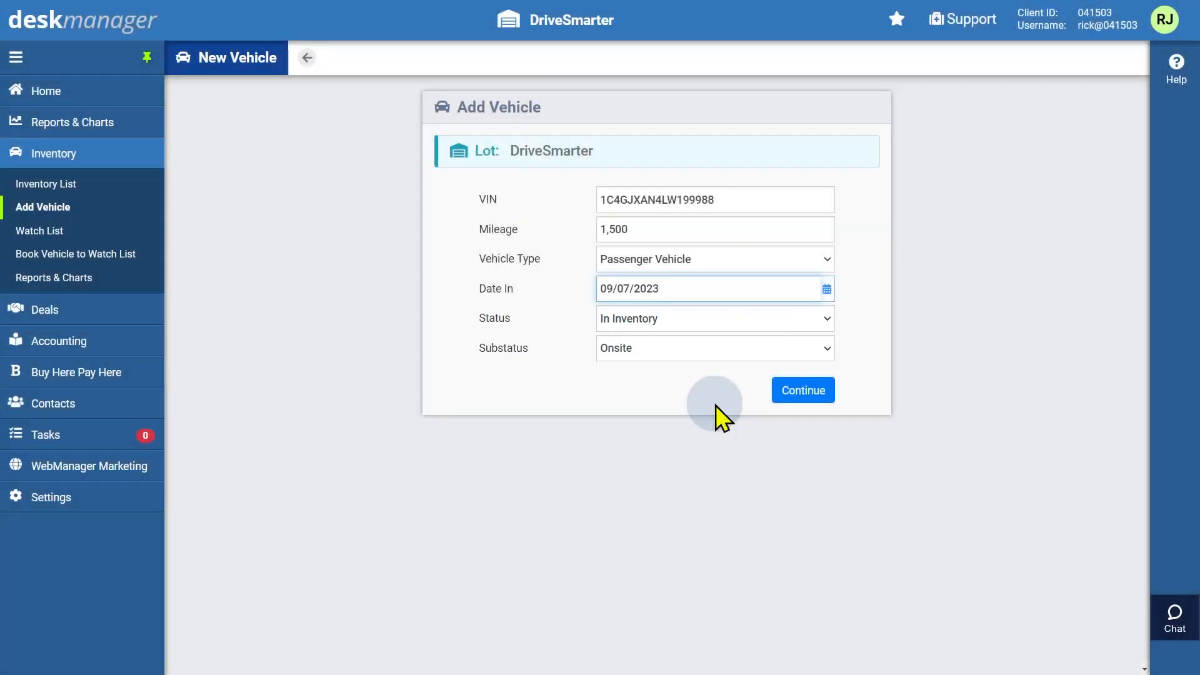
{"action": "left_click", "coordinate": [804, 400]}
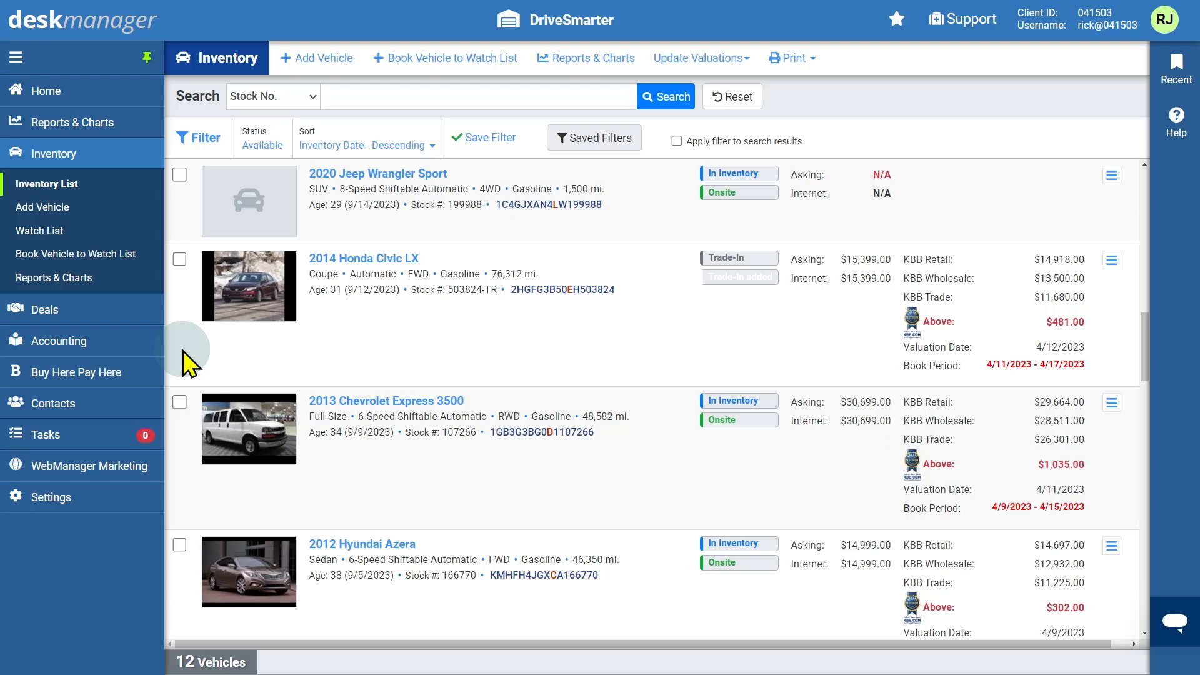
Open the 2020 Jeep Wrangler Sport's Values tab and expand its J.D. Power/NADA and KBB valuations
{"action": "left_click", "coordinate": [399, 179]}
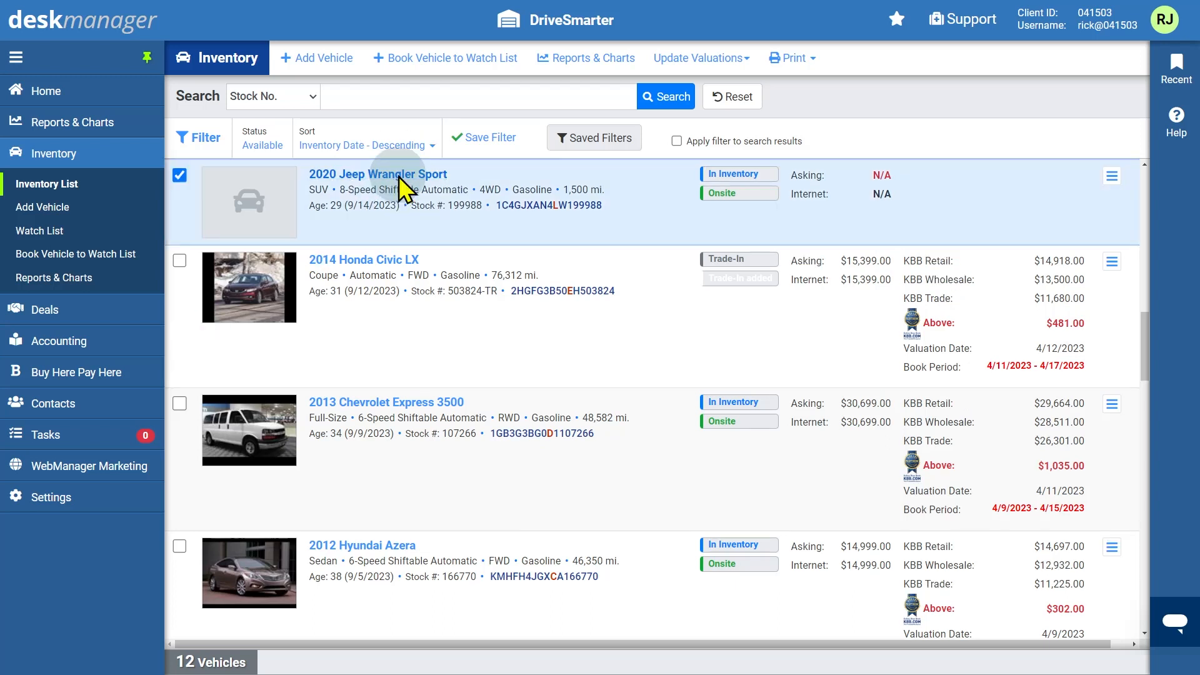
{"action": "left_click", "coordinate": [398, 176]}
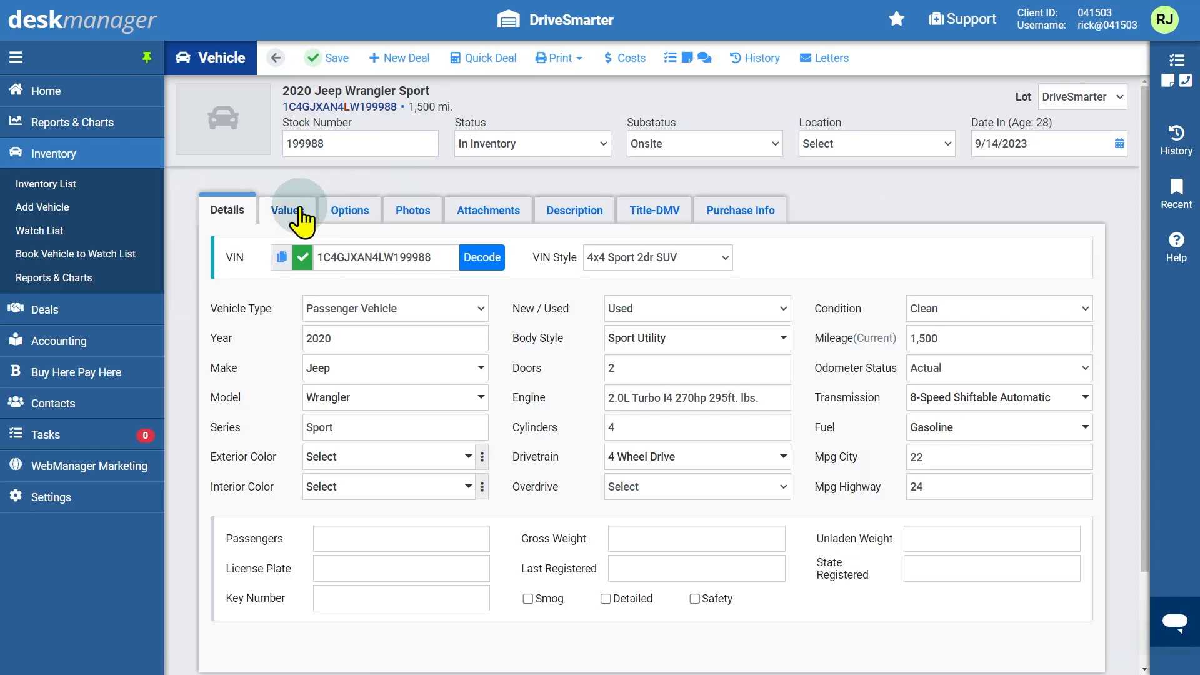
{"action": "left_click", "coordinate": [276, 215]}
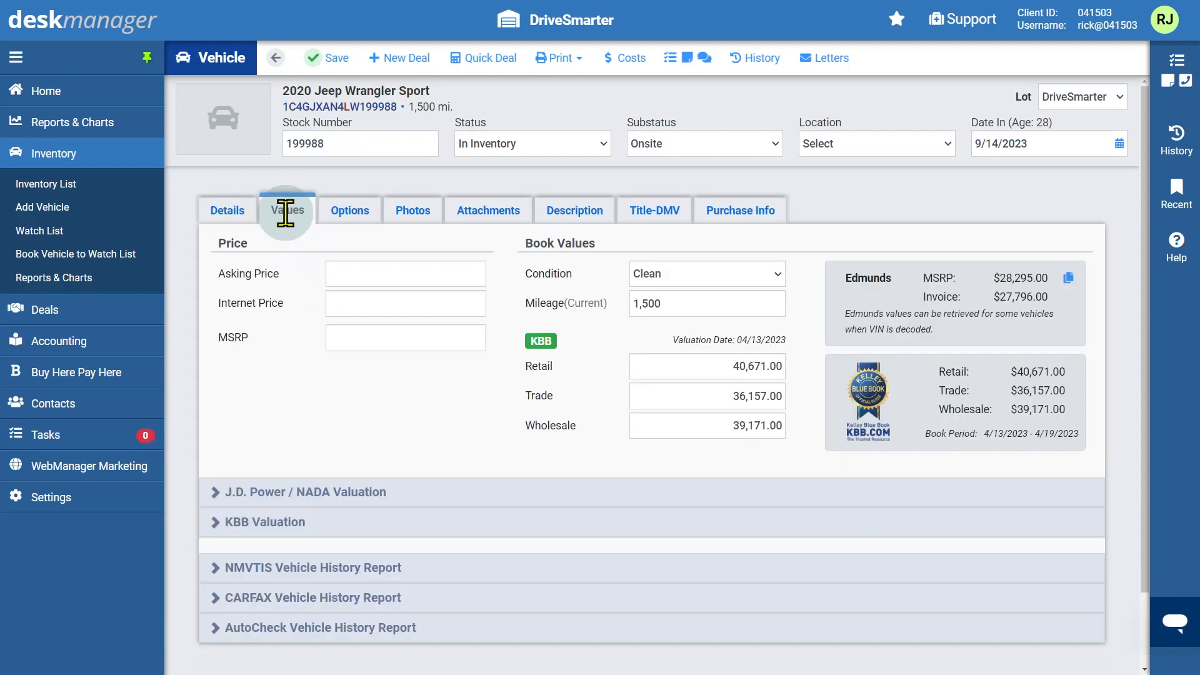
{"action": "scroll", "coordinate": [290, 305], "scroll_direction": "down", "scroll_amount": 2}
{"action": "left_click", "coordinate": [224, 420]}
{"action": "scroll", "coordinate": [218, 450], "scroll_direction": "down", "scroll_amount": 2}
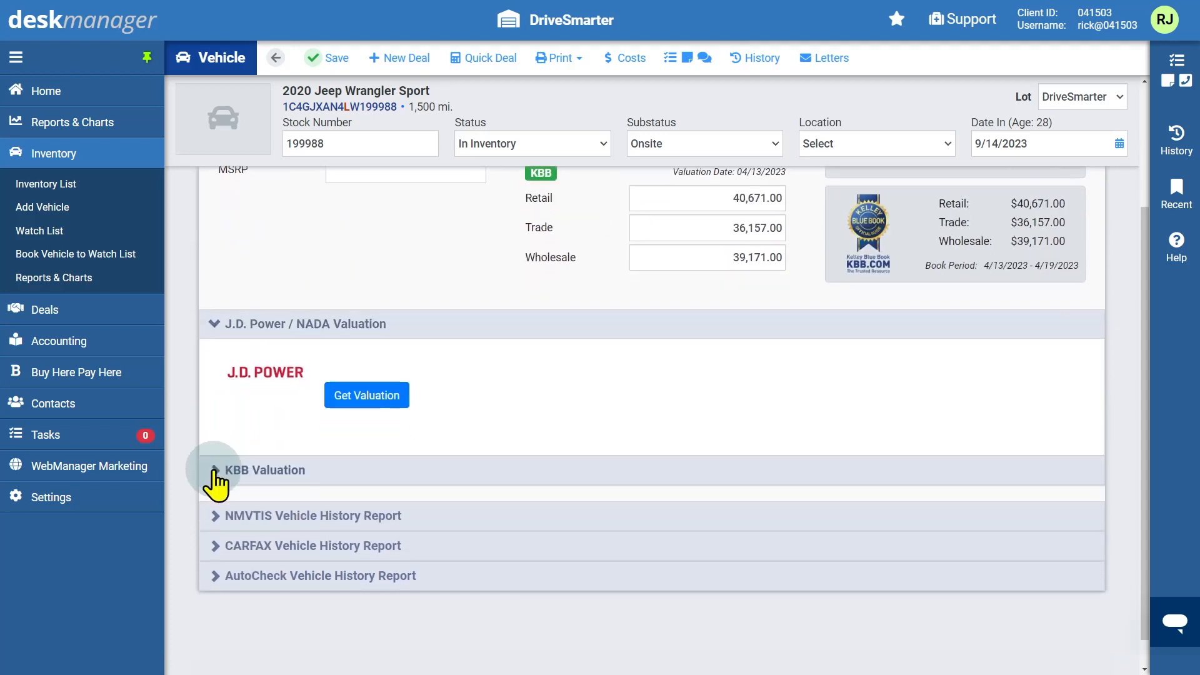
{"action": "left_click", "coordinate": [214, 474]}
{"action": "scroll", "coordinate": [216, 483], "scroll_direction": "down", "scroll_amount": 4}
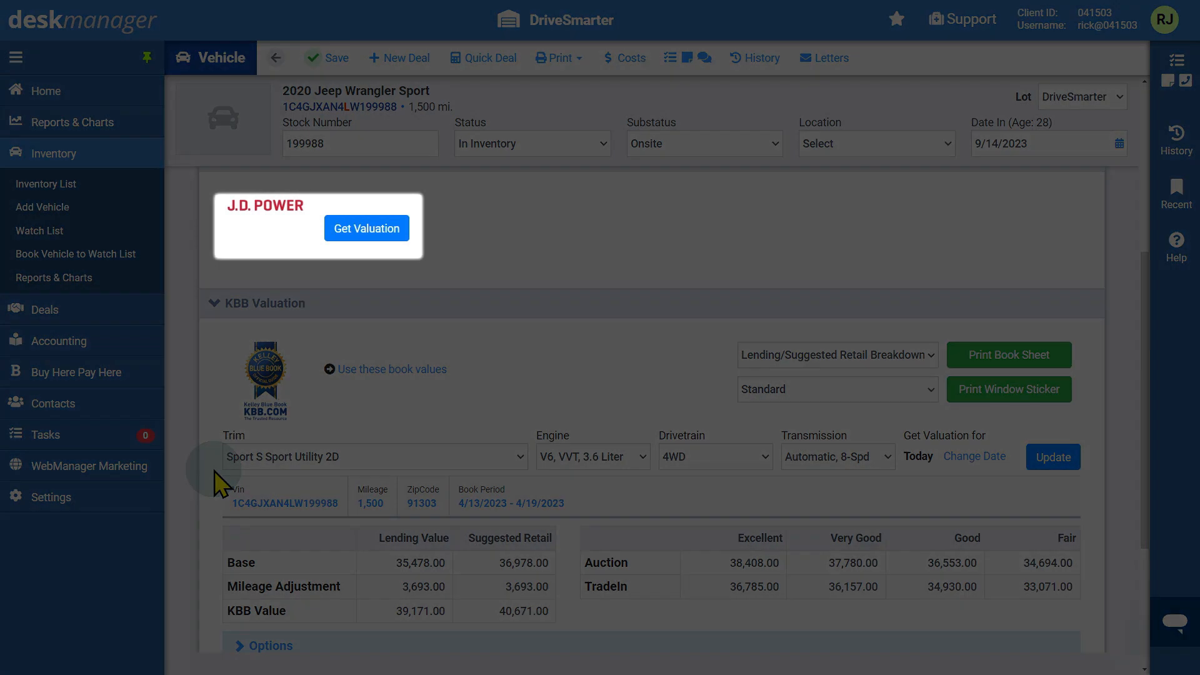
{"action": "scroll", "coordinate": [219, 468], "scroll_direction": "up", "scroll_amount": 5}
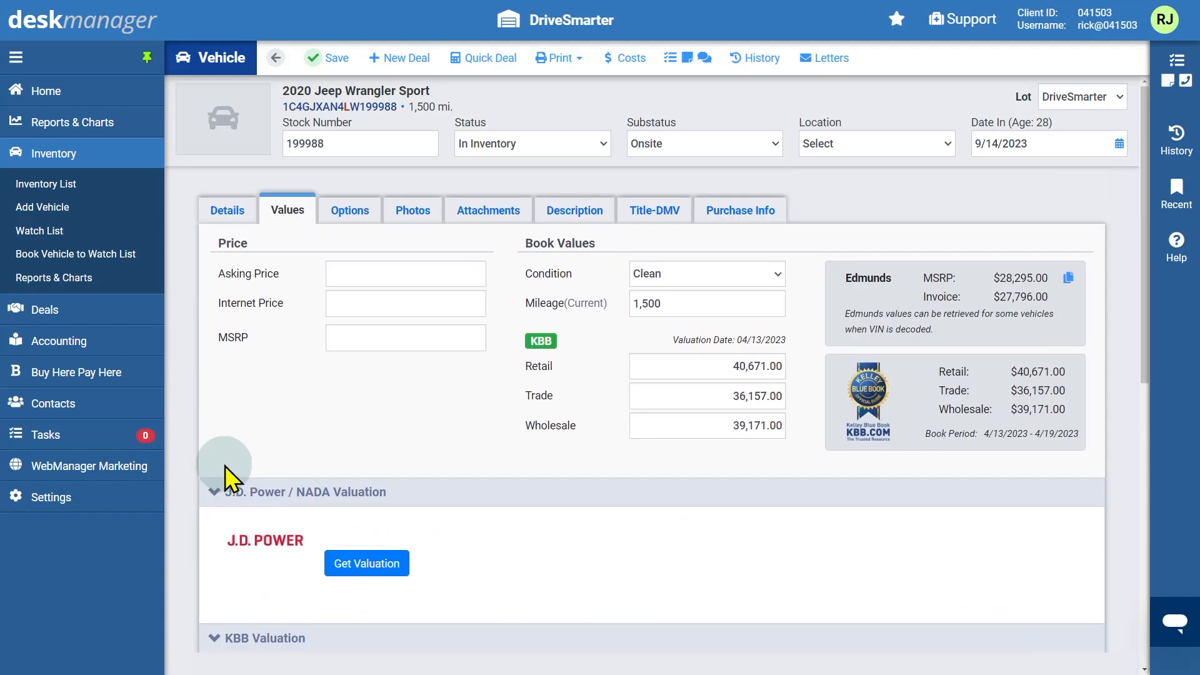
Collapse the valuation sections and print the Jeep's KBB book sheet and window sticker
{"action": "left_click", "coordinate": [224, 466]}
{"action": "left_click", "coordinate": [223, 531]}
{"action": "left_click", "coordinate": [288, 210]}
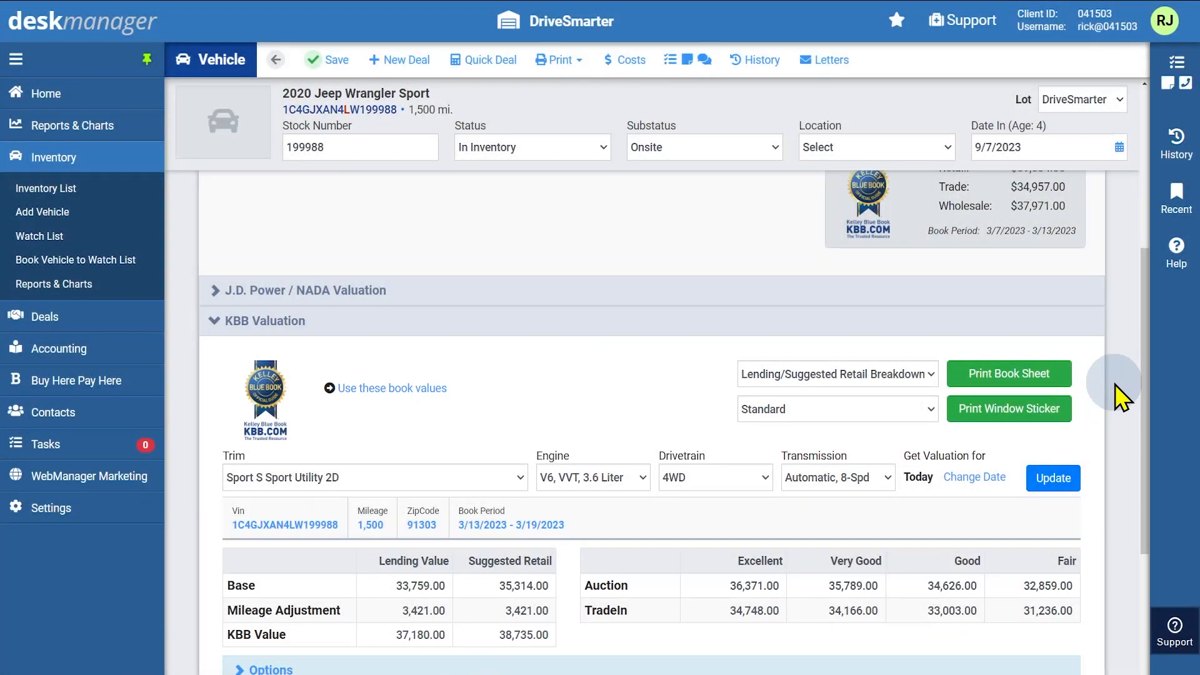
{"action": "left_click", "coordinate": [1029, 375]}
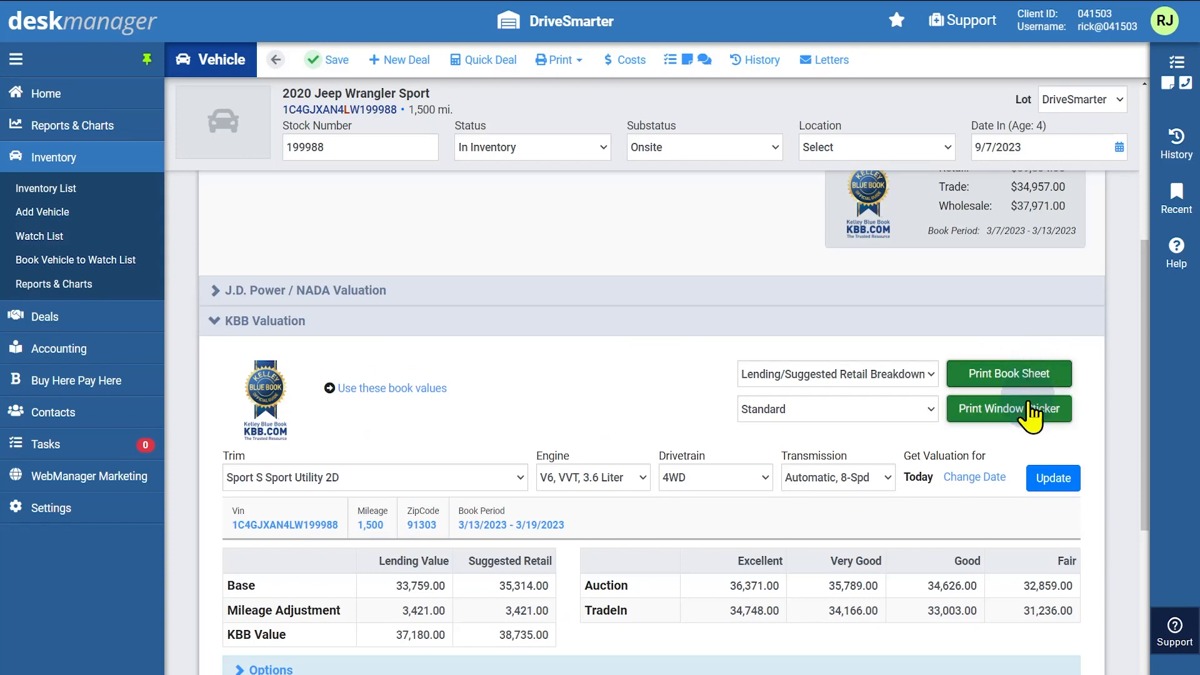
{"action": "left_click", "coordinate": [1031, 412]}
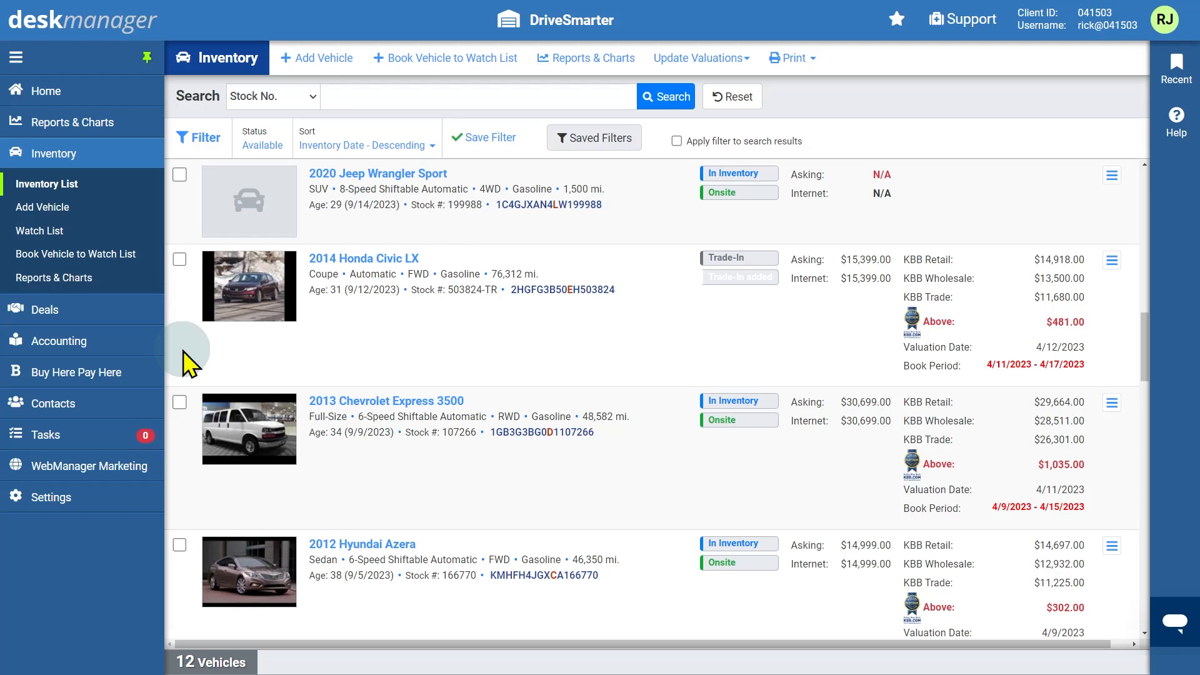
Reopen the Jeep's Values tab down to the NMVTIS, CARFAX and AutoCheck history report rows
{"action": "left_click", "coordinate": [399, 177]}
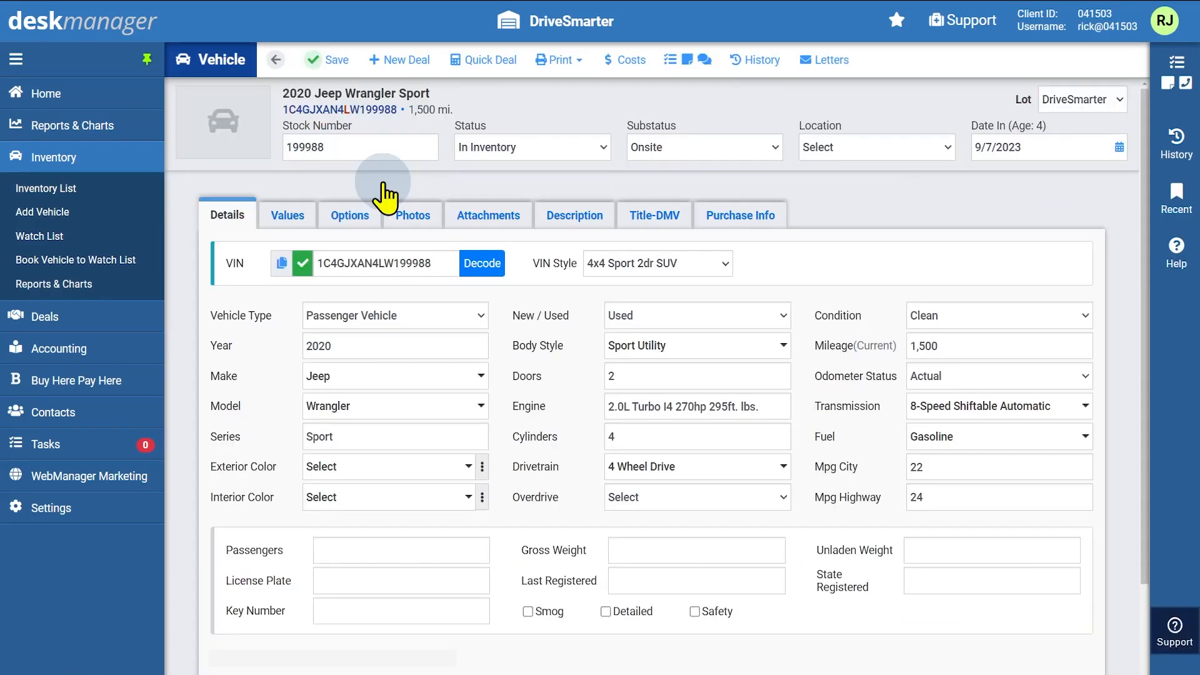
{"action": "left_click", "coordinate": [282, 216]}
{"action": "scroll", "coordinate": [283, 227], "scroll_direction": "down", "scroll_amount": 3}
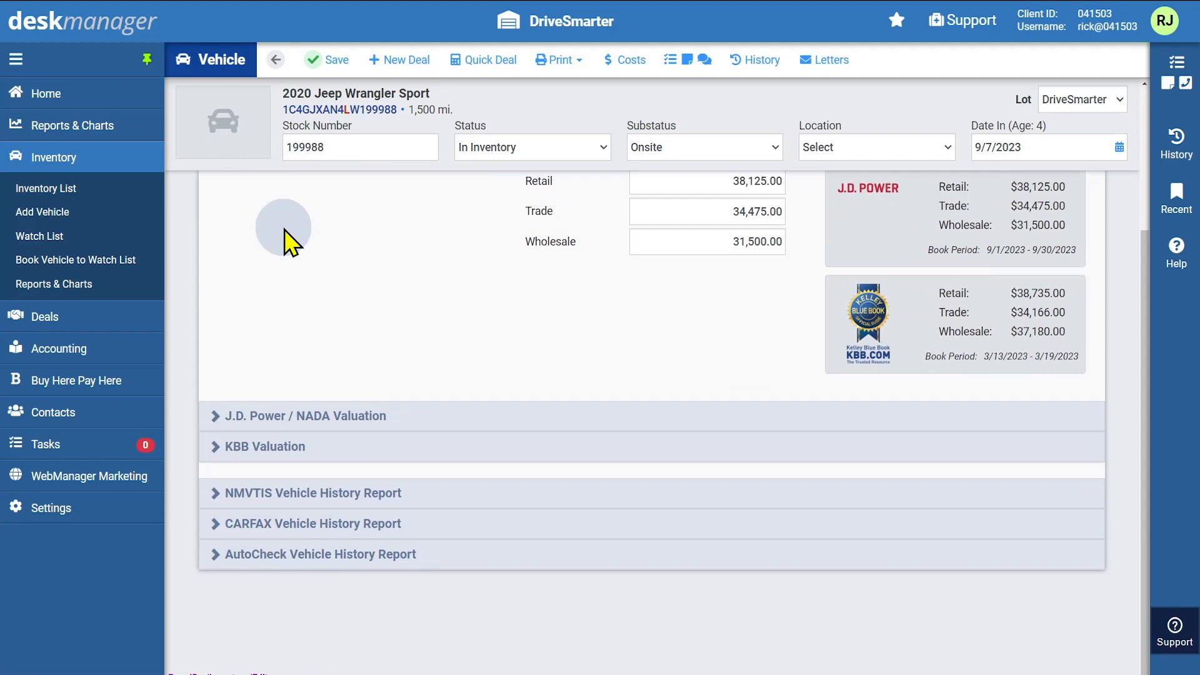
Order the Jeep's NMVTIS vehicle history report as a Spanish-language PDF
{"action": "left_click", "coordinate": [216, 495]}
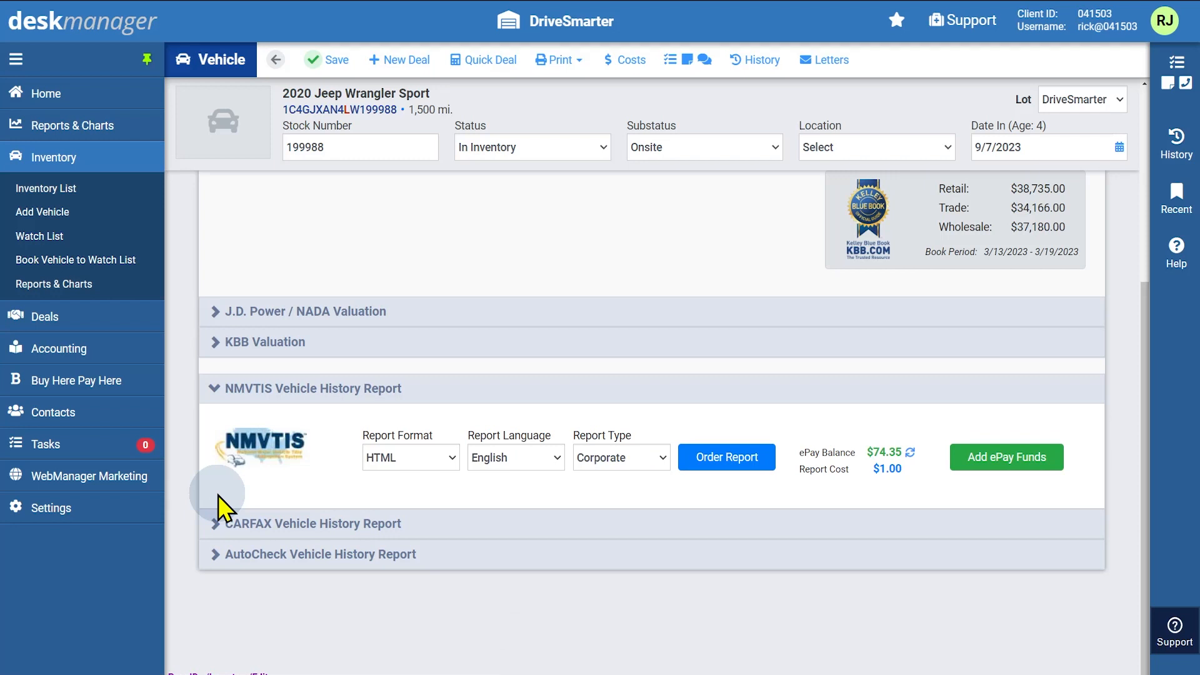
{"action": "left_click", "coordinate": [449, 456]}
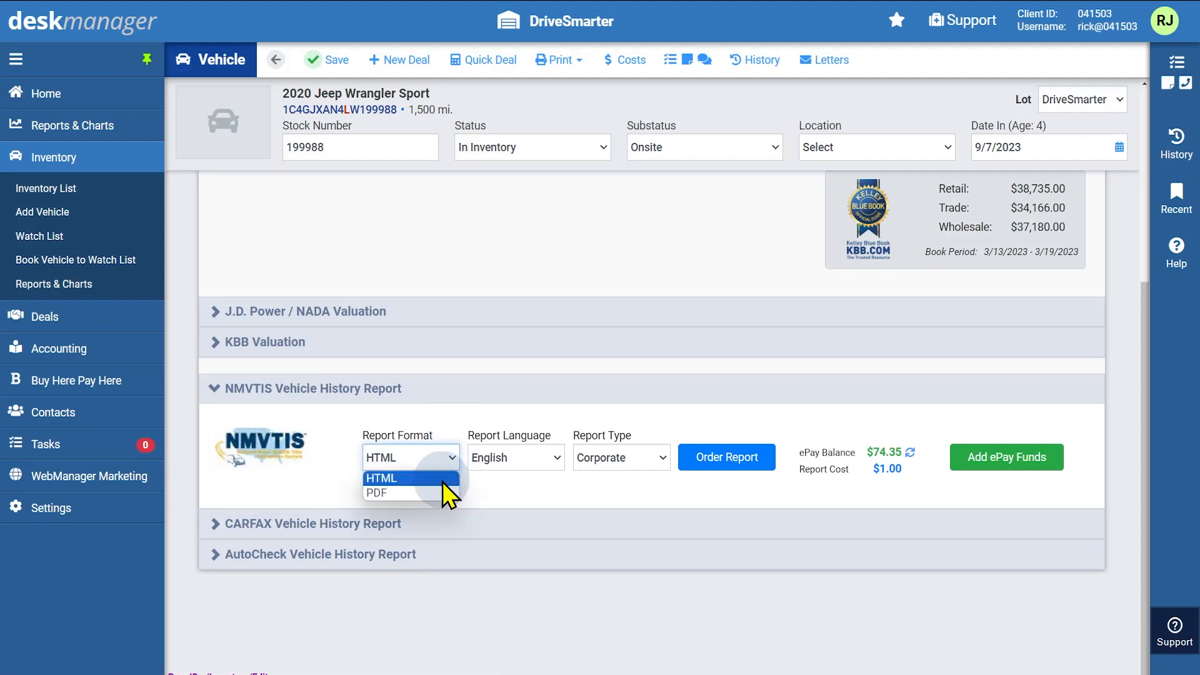
{"action": "left_click", "coordinate": [440, 489]}
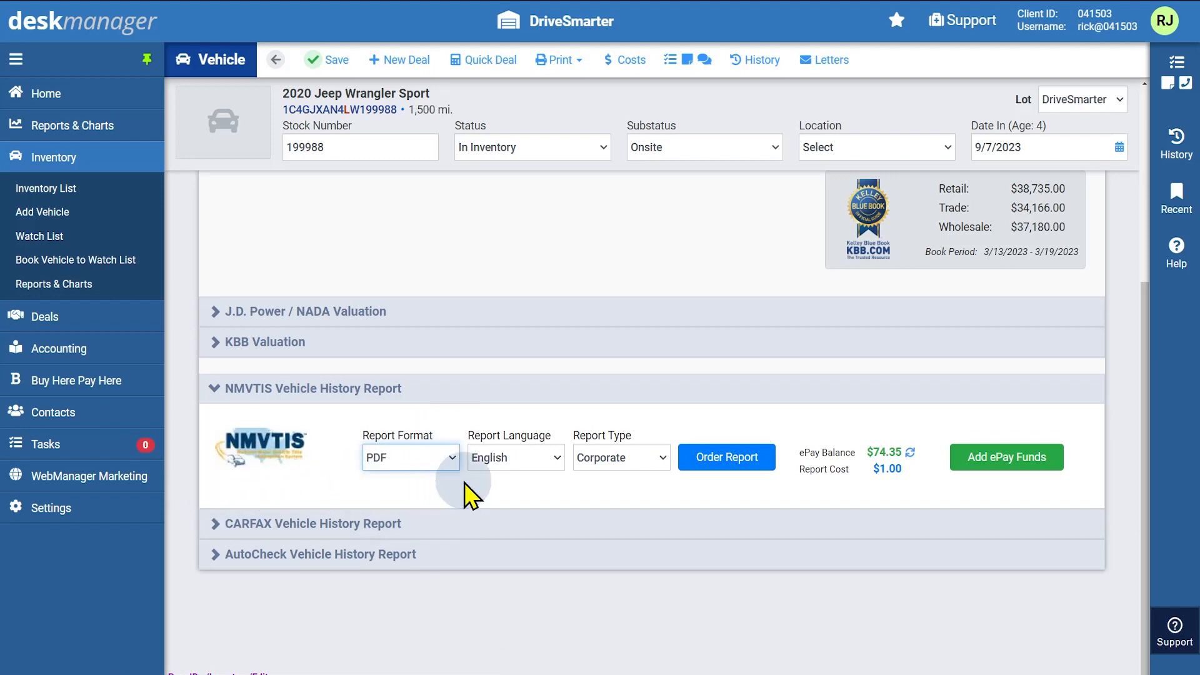
{"action": "left_click", "coordinate": [555, 457]}
{"action": "left_click", "coordinate": [541, 492]}
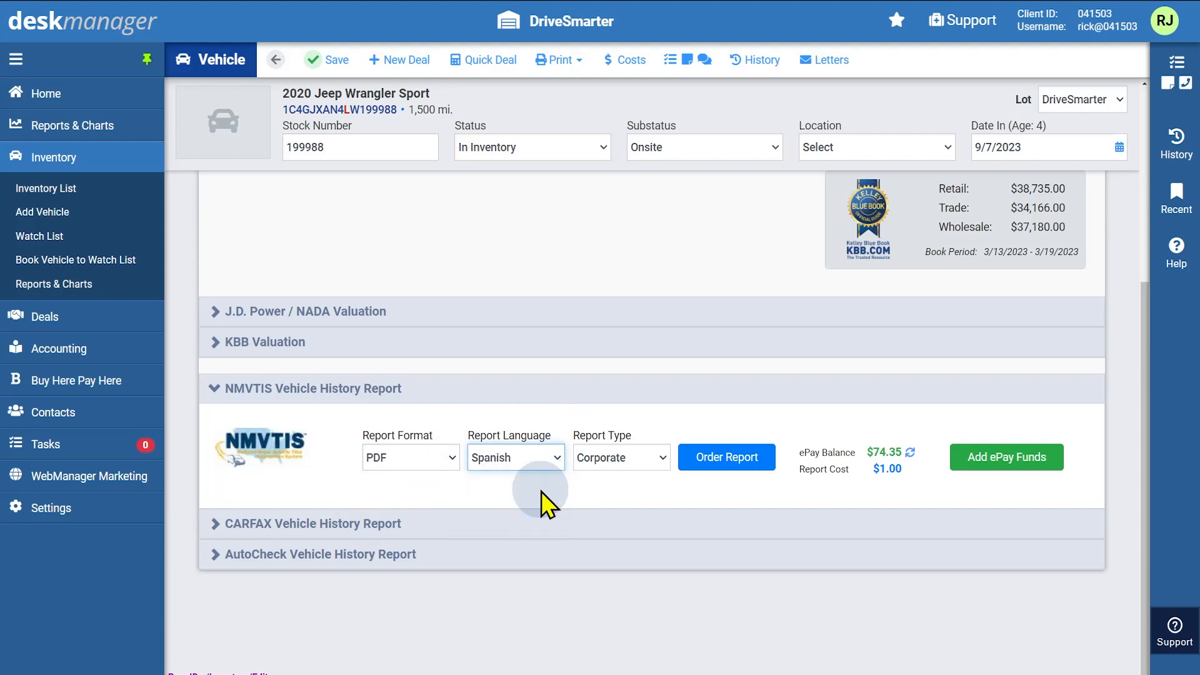
{"action": "left_click", "coordinate": [725, 459]}
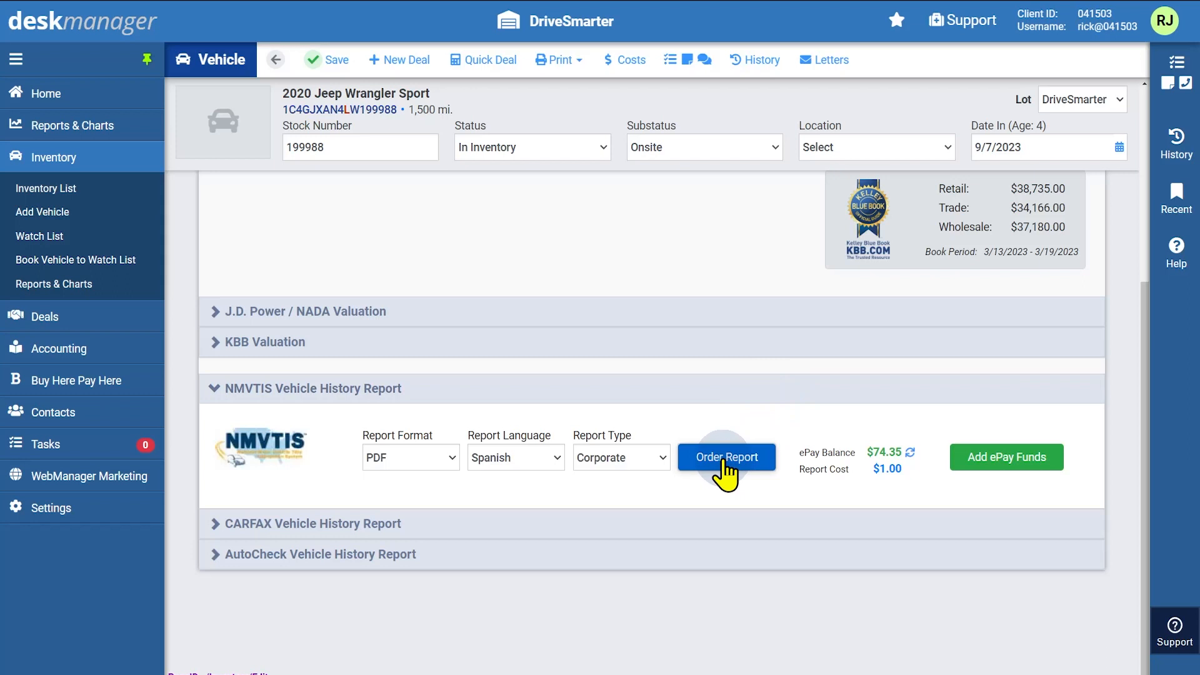
{"action": "left_click", "coordinate": [310, 524]}
{"action": "scroll", "coordinate": [309, 531], "scroll_direction": "down", "scroll_amount": 1}
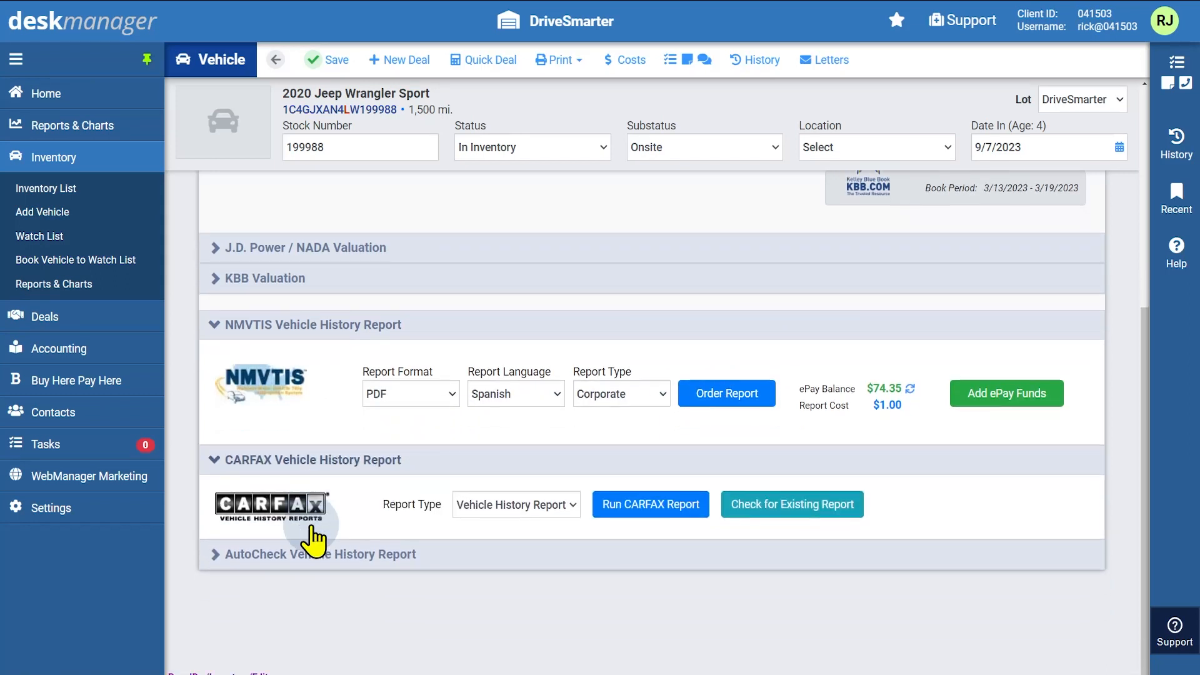
{"action": "left_click", "coordinate": [568, 503]}
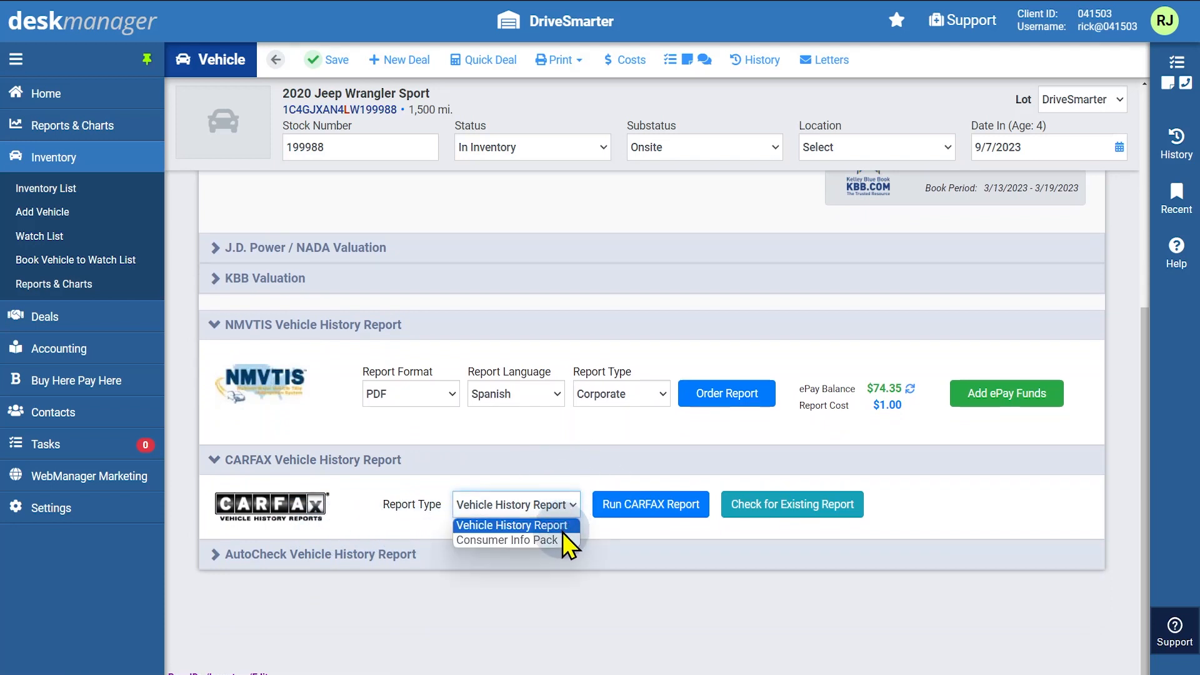
{"action": "left_click", "coordinate": [576, 524]}
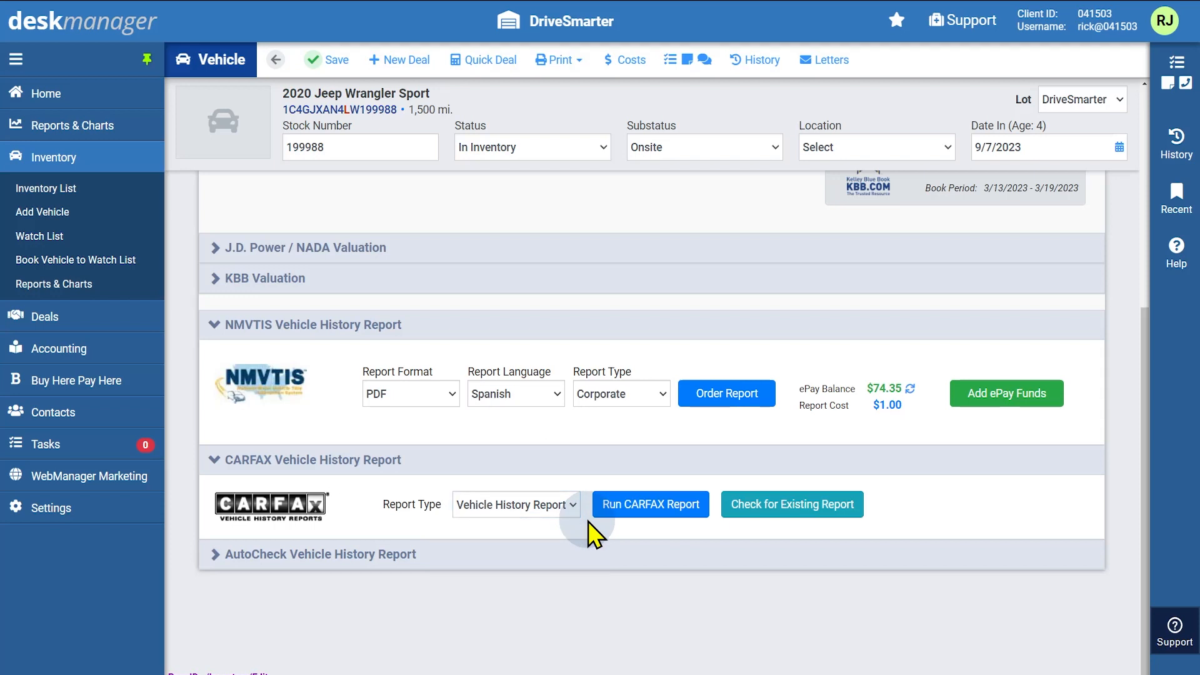
{"action": "left_click", "coordinate": [651, 513]}
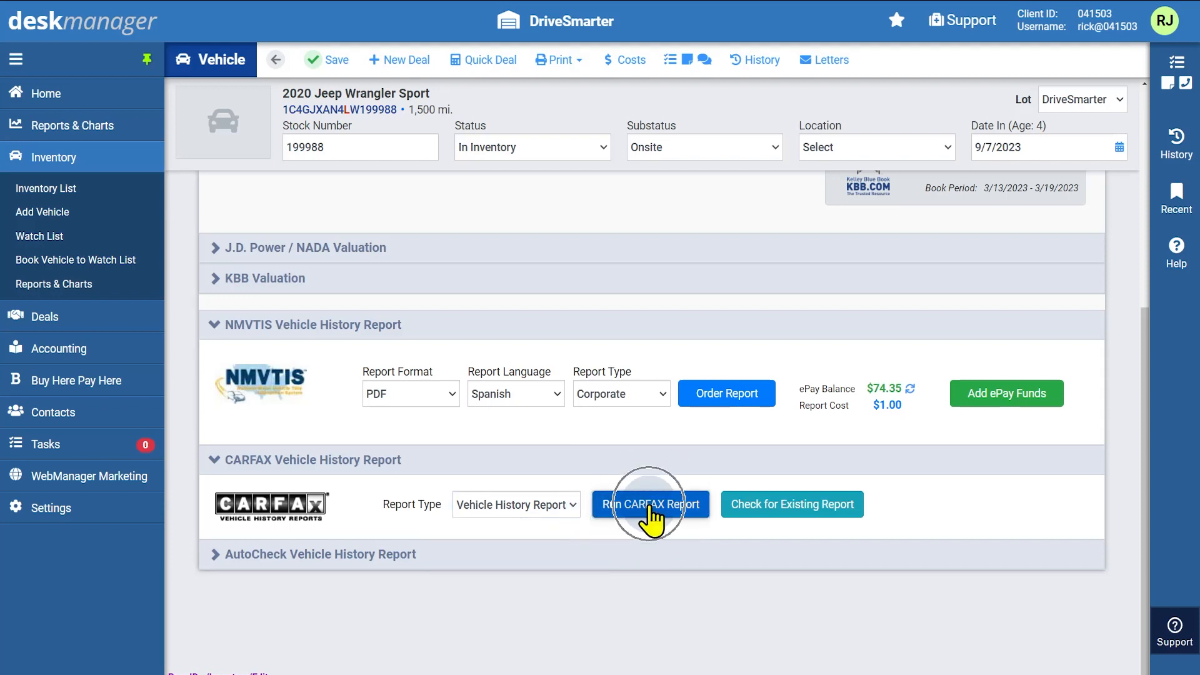
{"action": "left_click", "coordinate": [545, 555]}
{"action": "scroll", "coordinate": [546, 566], "scroll_direction": "down", "scroll_amount": 1}
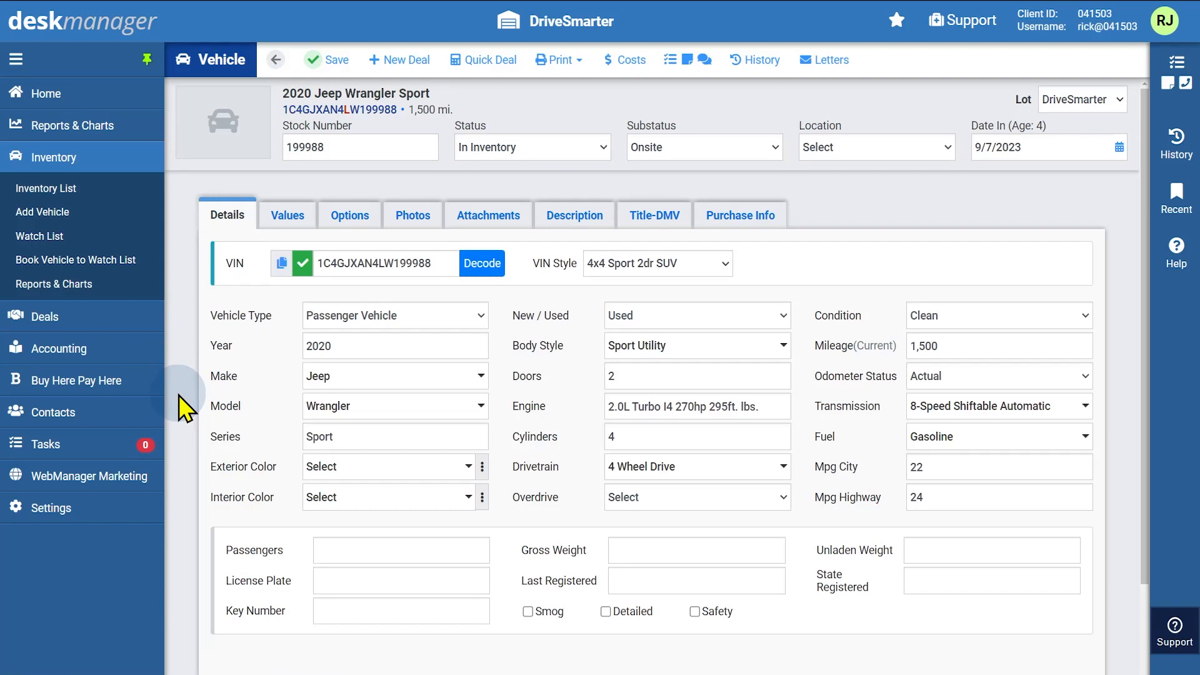
Upload the five Jeep Wrangler photos to the record and move the third photo earlier
{"action": "left_click", "coordinate": [412, 220]}
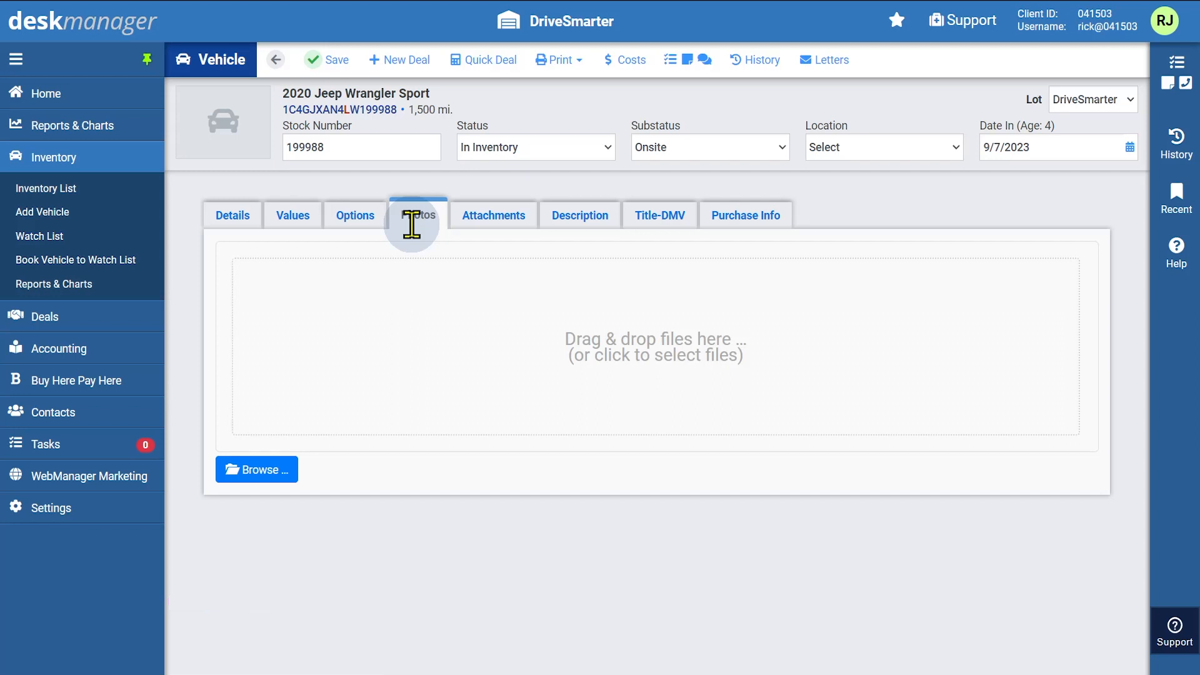
{"action": "left_click_drag", "start_coordinate": [69, 265], "coordinate": [302, 330]}
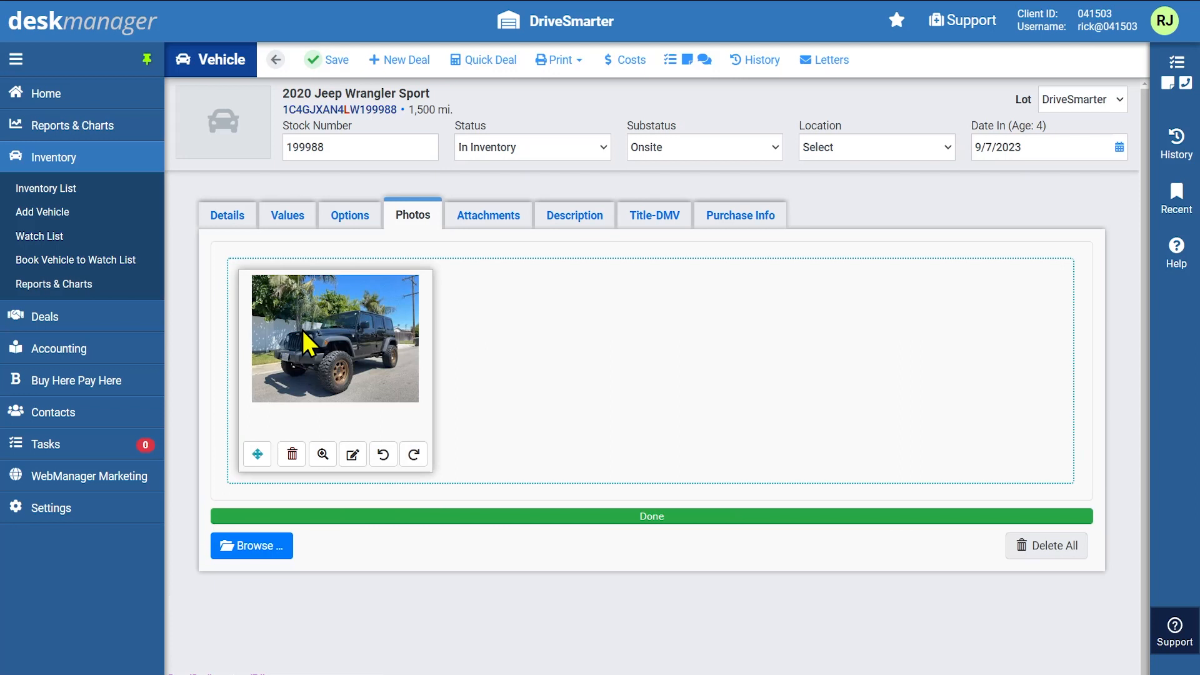
{"action": "left_click", "coordinate": [260, 544]}
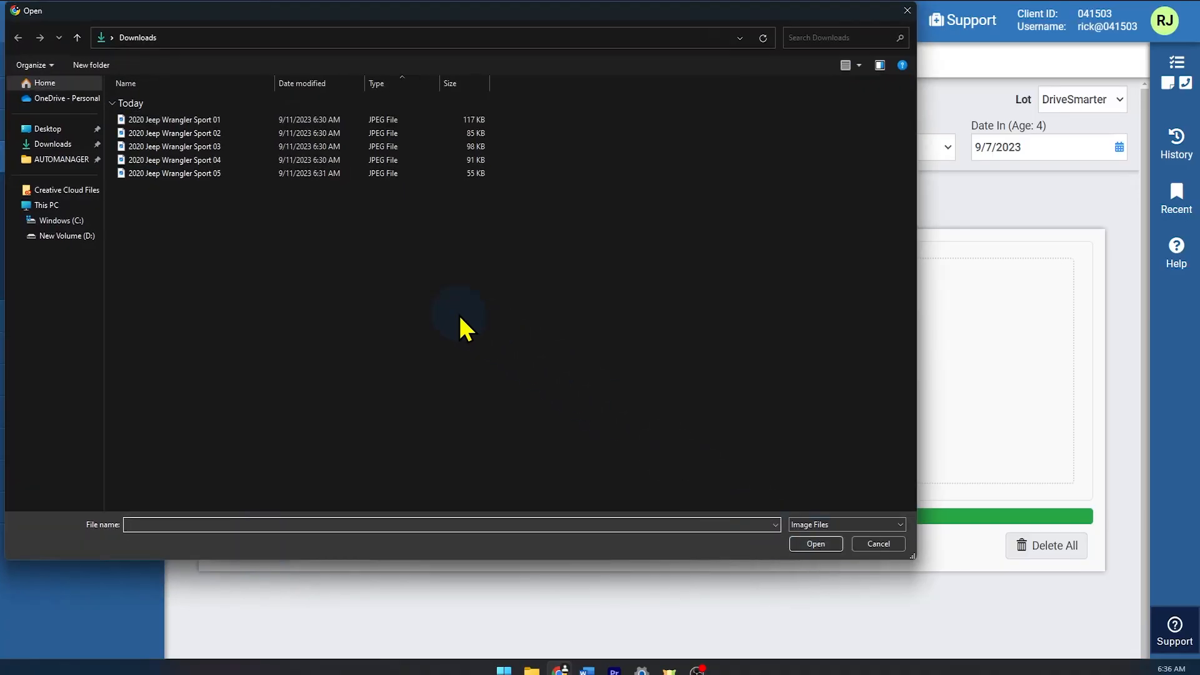
{"action": "left_click_drag", "start_coordinate": [235, 220], "coordinate": [208, 148]}
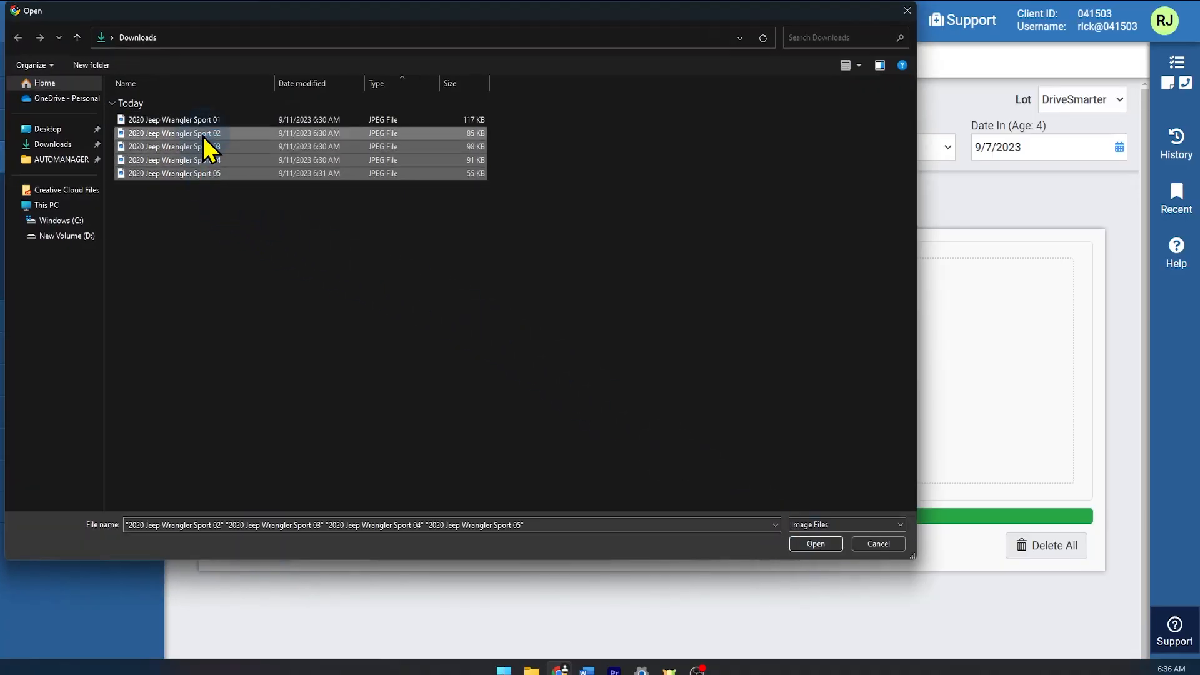
{"action": "left_click", "coordinate": [816, 546]}
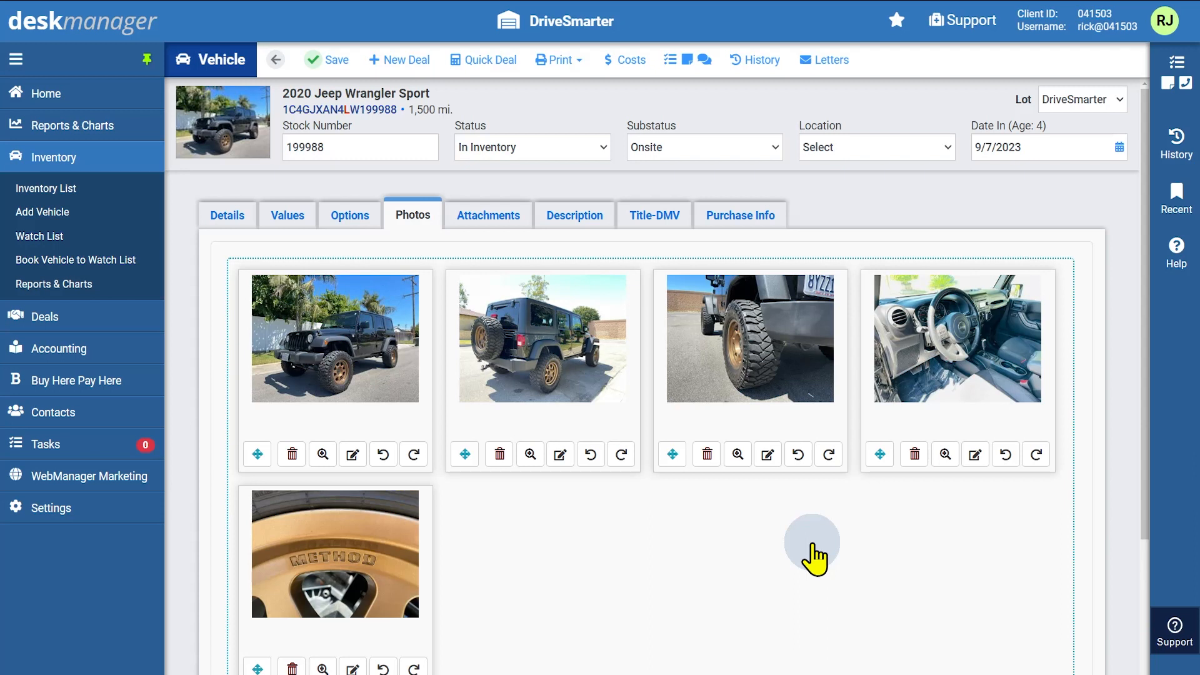
{"action": "left_click_drag", "start_coordinate": [673, 455], "coordinate": [426, 457]}
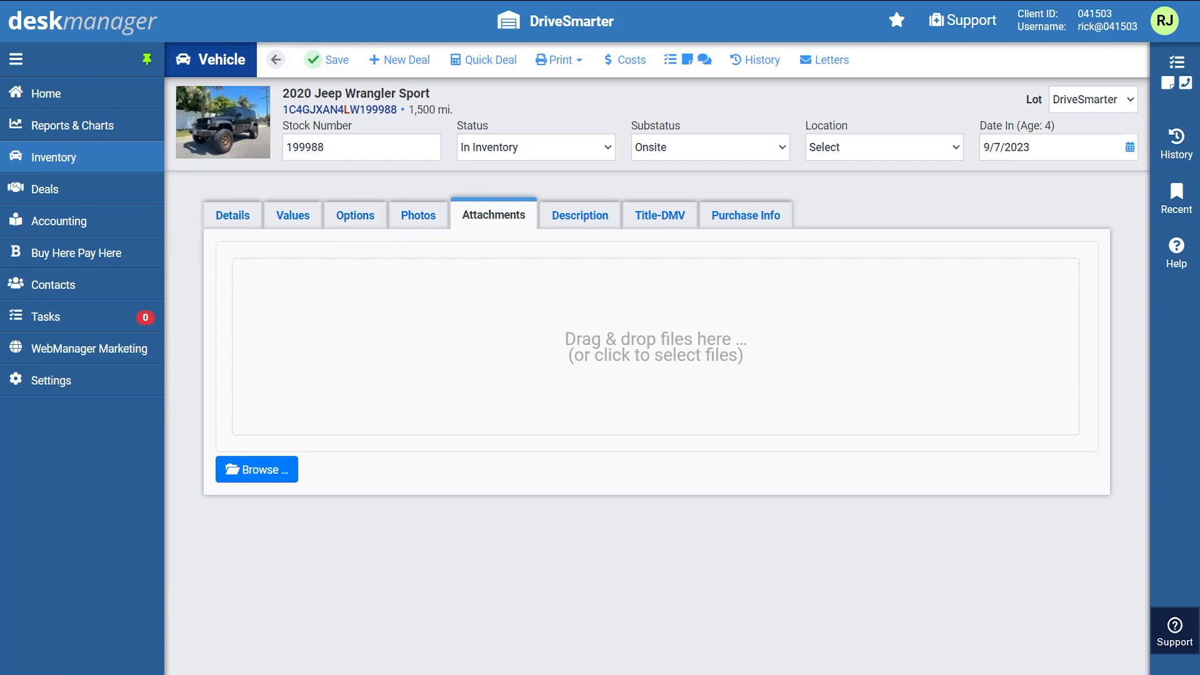
Attach the two Jeep docs Word files to the vehicle's attachments
{"action": "left_click_drag", "start_coordinate": [7, 249], "coordinate": [312, 337]}
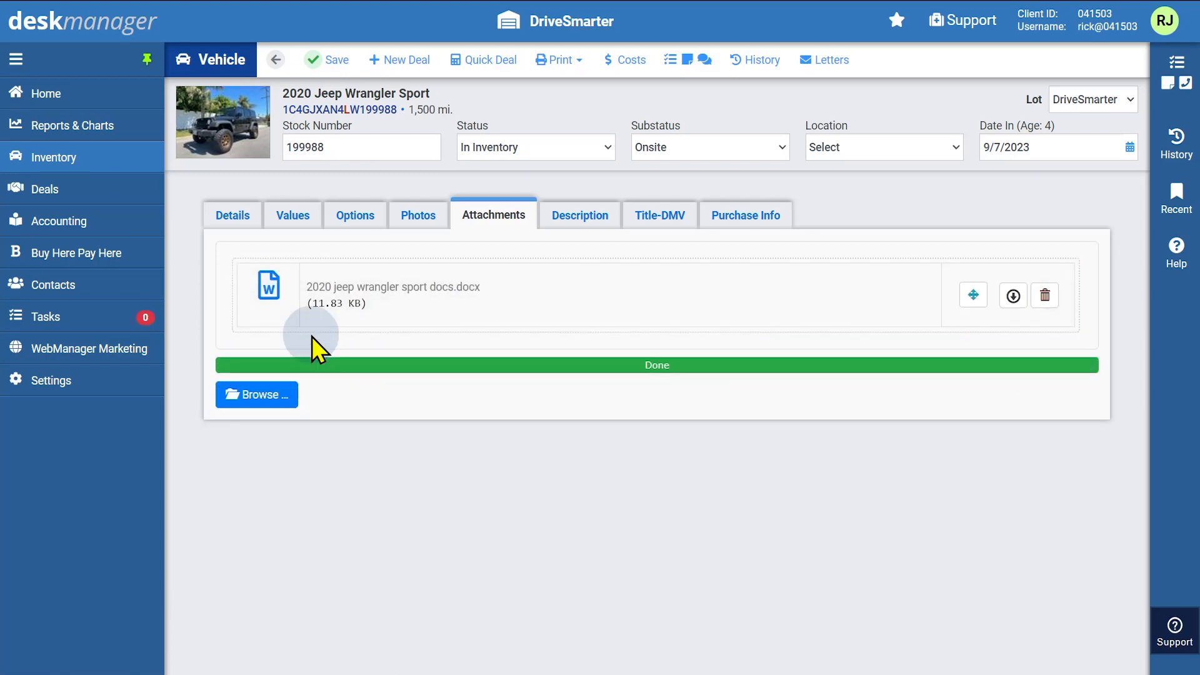
{"action": "left_click", "coordinate": [260, 394]}
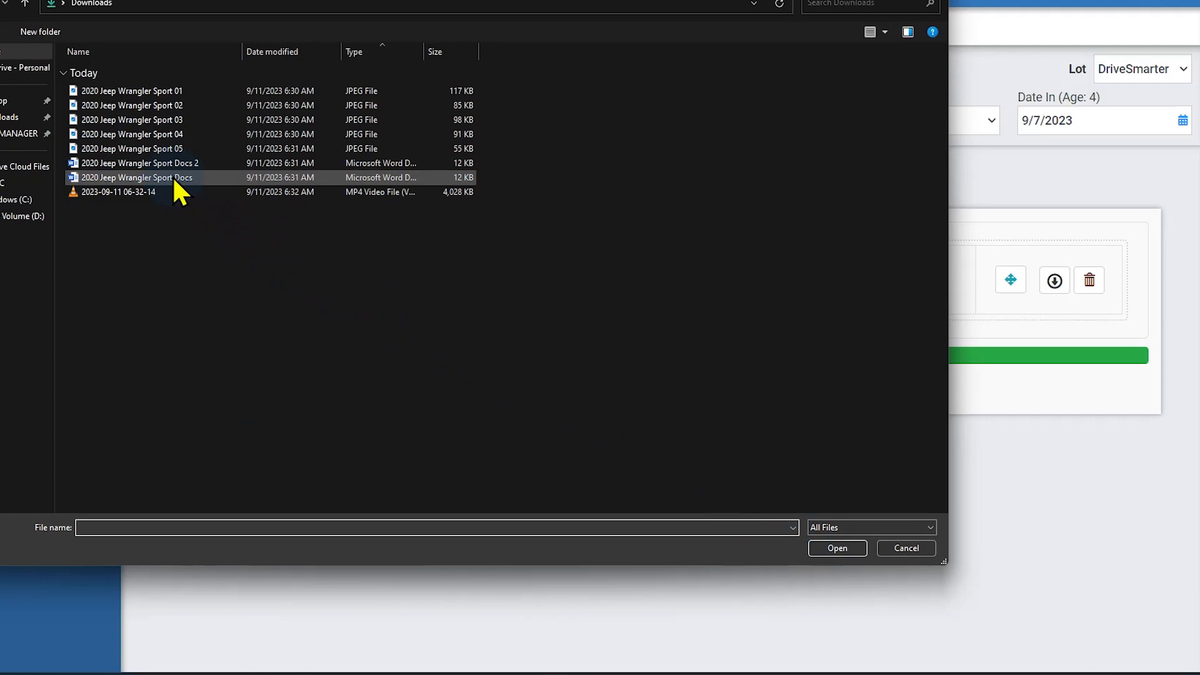
{"action": "double_click", "coordinate": [137, 163]}
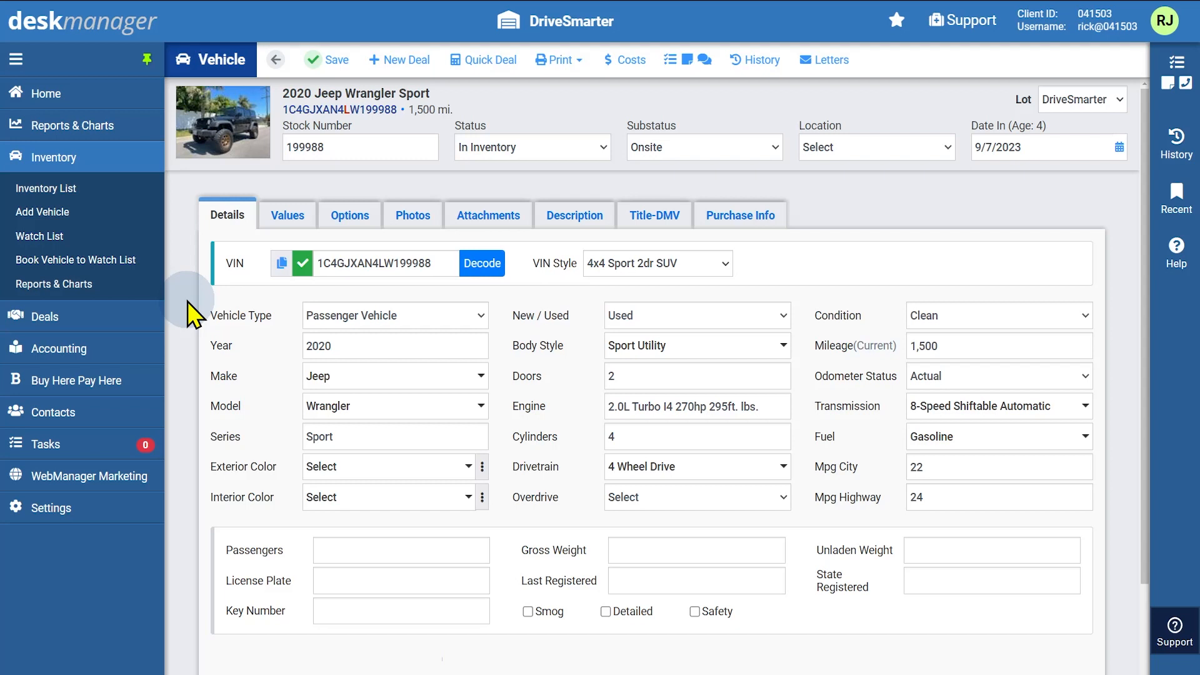
On Purchase Info, enter a 37,180 purchase cost and a 10/10/2023 purchase date
{"action": "left_click", "coordinate": [736, 226]}
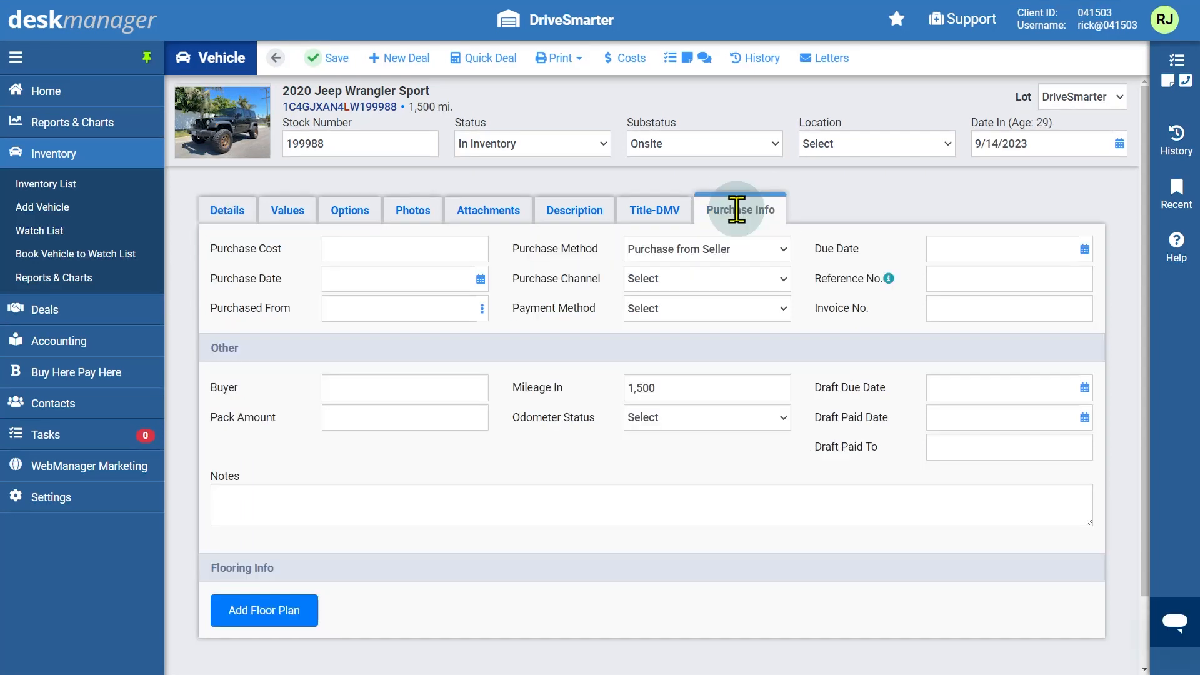
{"action": "left_click", "coordinate": [481, 250]}
{"action": "type", "text": "37180"}
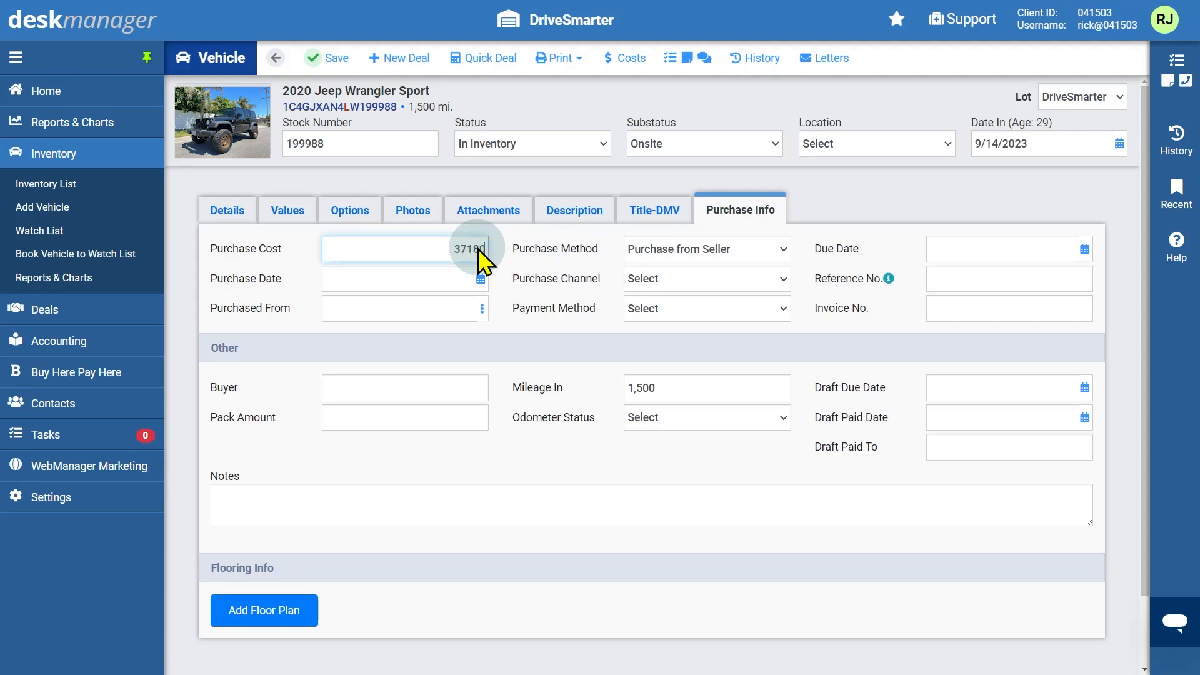
{"action": "left_click", "coordinate": [480, 280]}
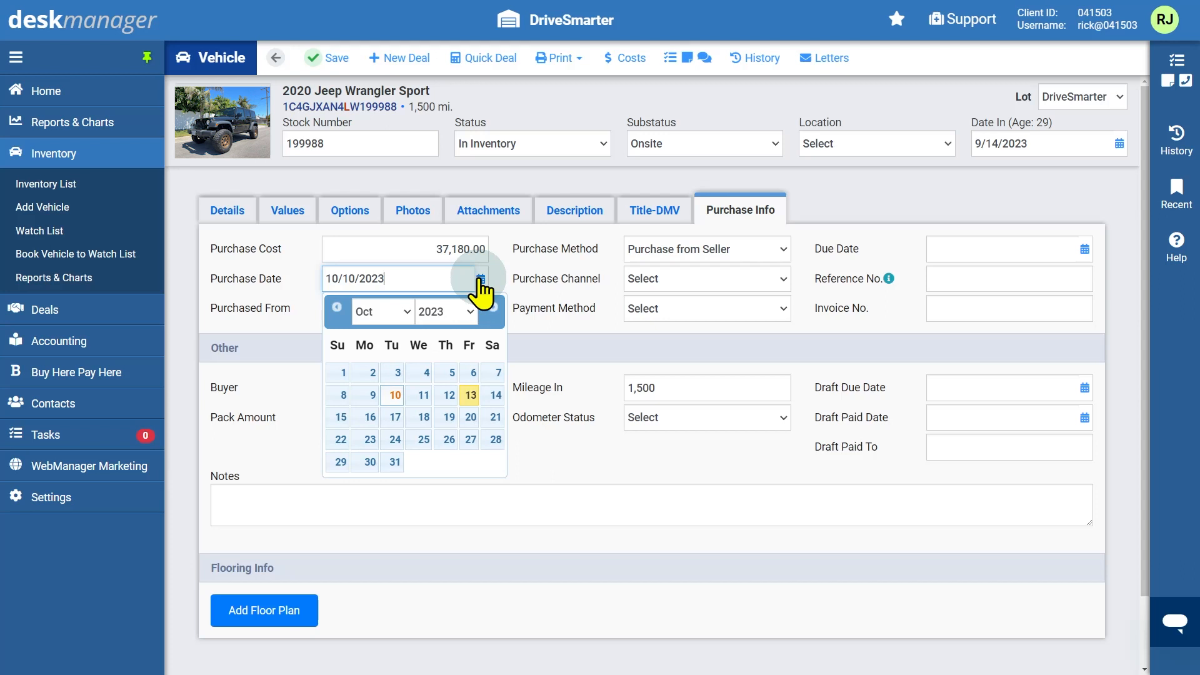
{"action": "left_click", "coordinate": [480, 280]}
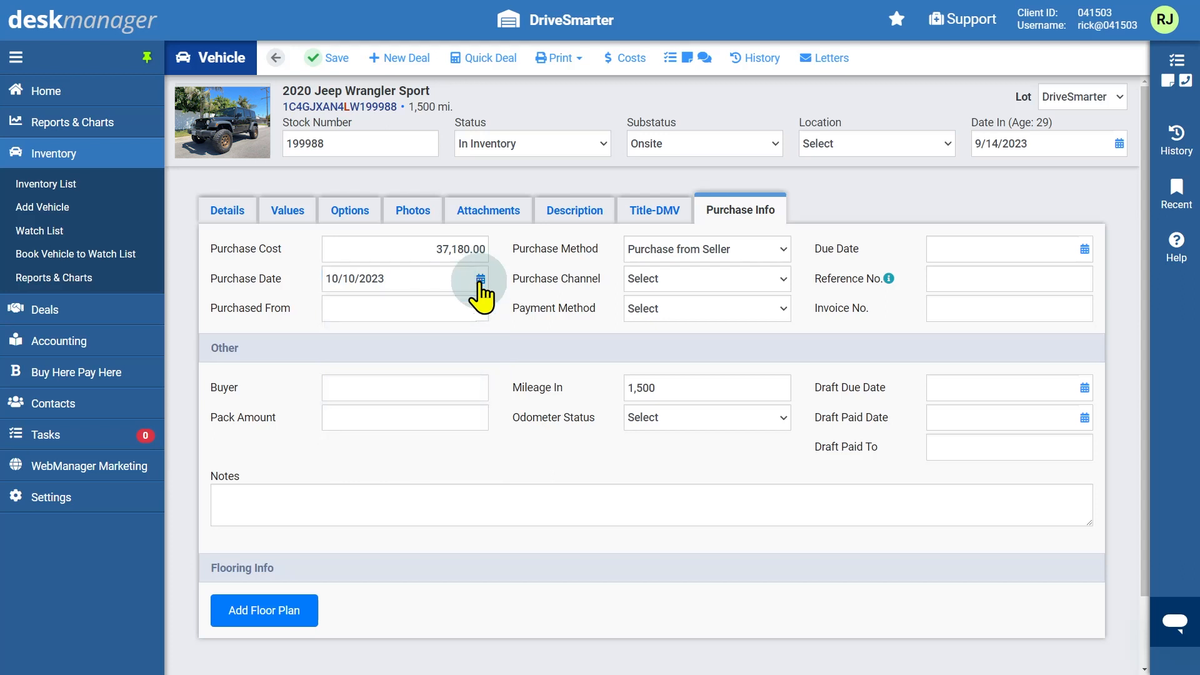
Set purchase method to Purchase from Seller, Mileage In 1500 and odometer status Actual
{"action": "left_click", "coordinate": [783, 251]}
{"action": "left_click", "coordinate": [774, 283]}
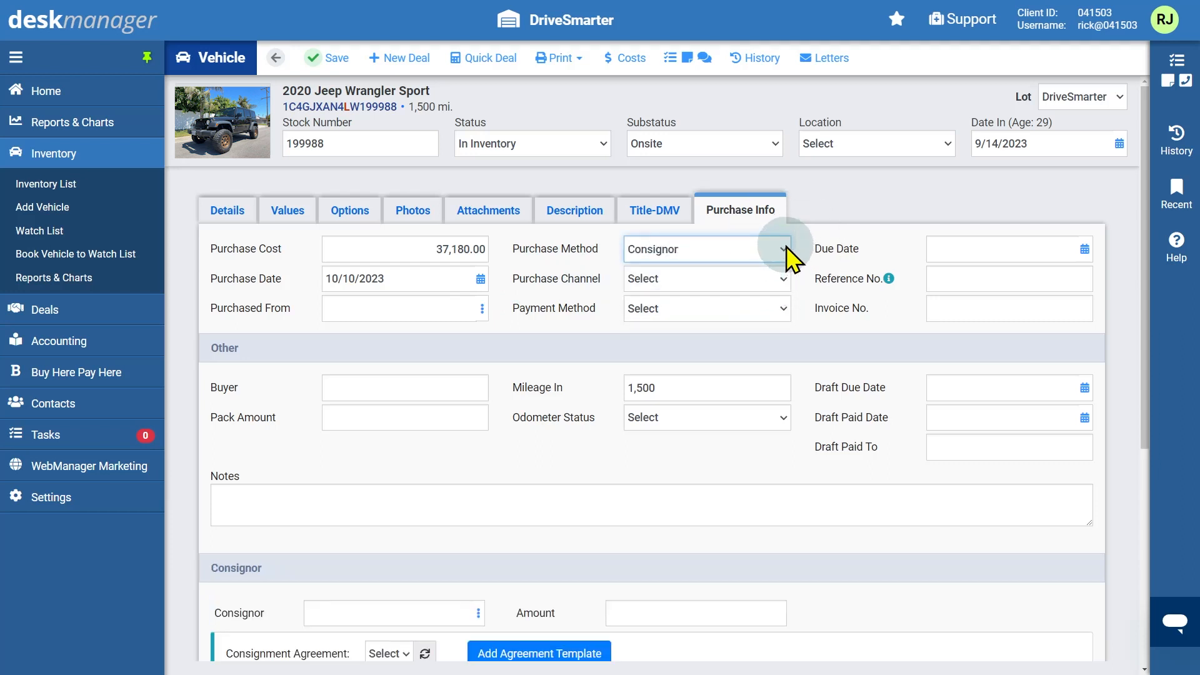
{"action": "left_click", "coordinate": [786, 246]}
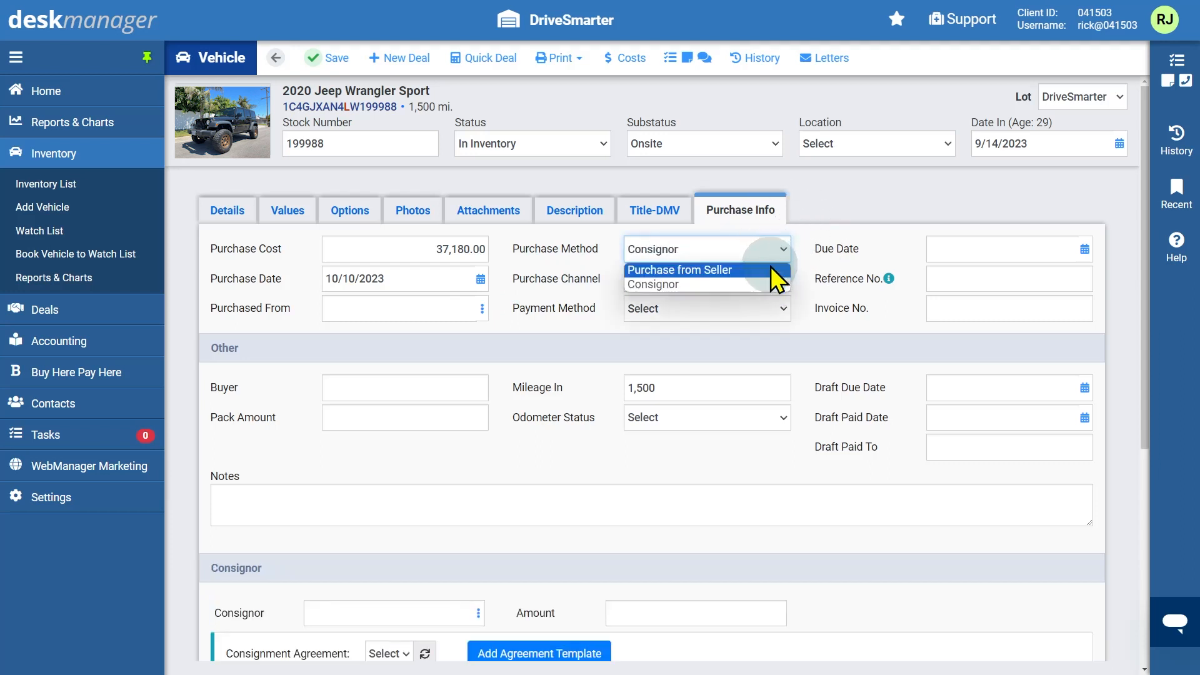
{"action": "left_click", "coordinate": [771, 266]}
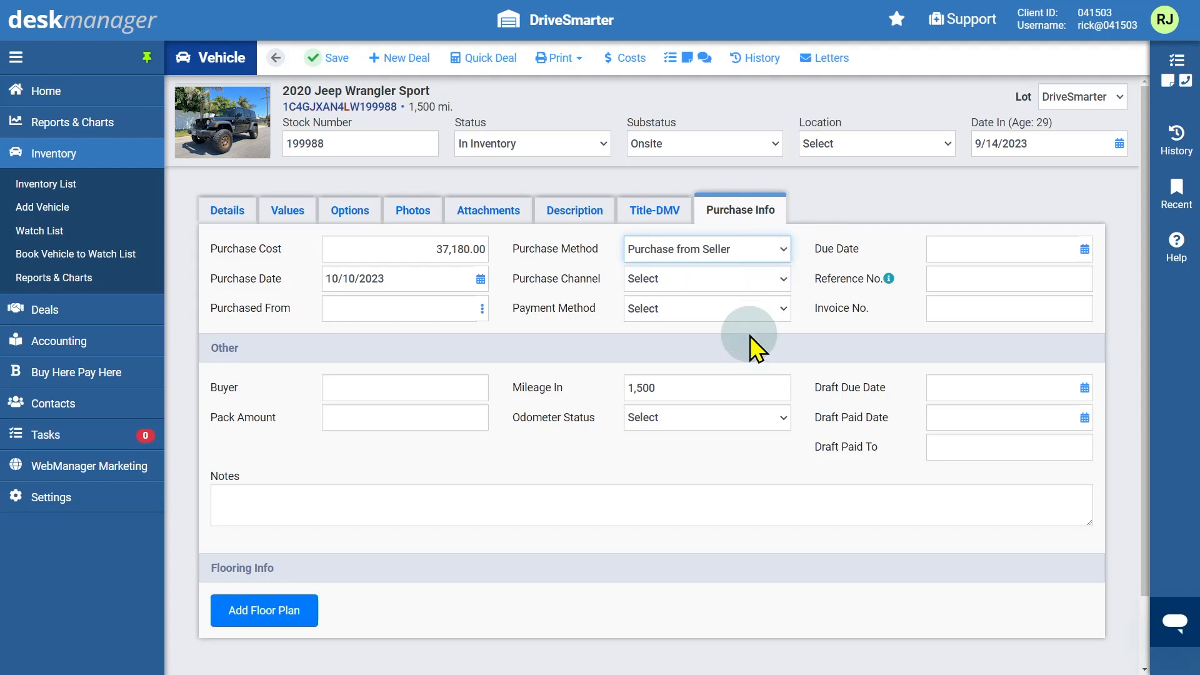
{"action": "left_click", "coordinate": [729, 388]}
{"action": "double_click", "coordinate": [729, 388]}
{"action": "type", "text": "1500"}
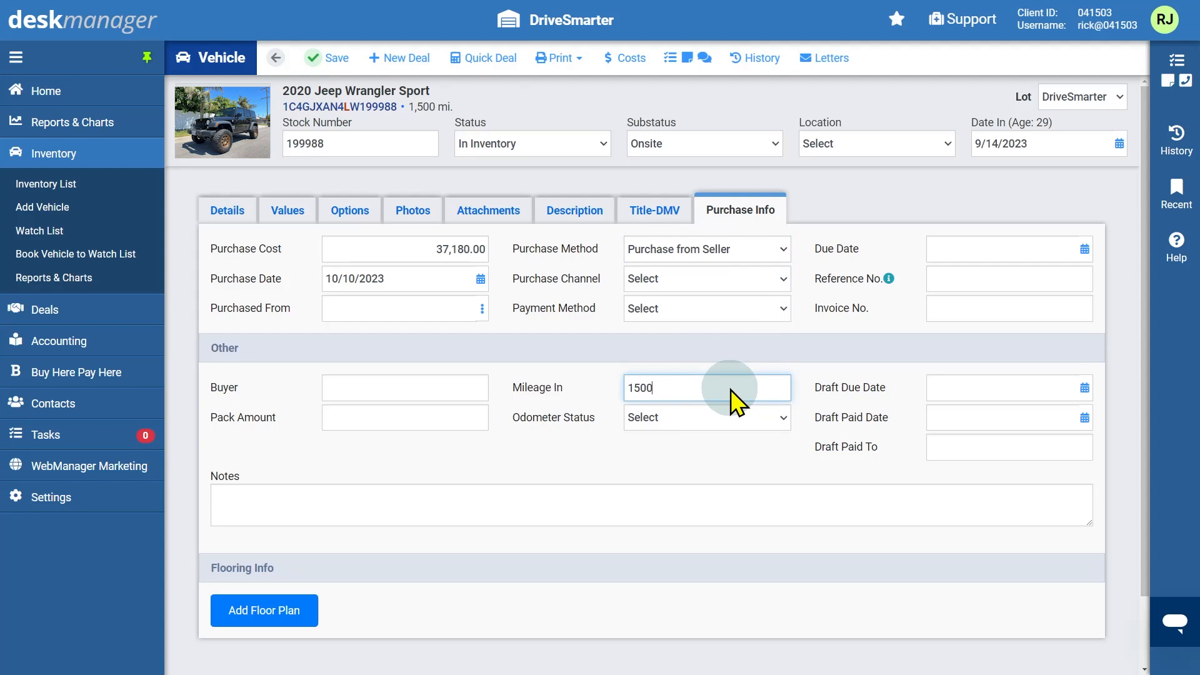
{"action": "left_click", "coordinate": [781, 420]}
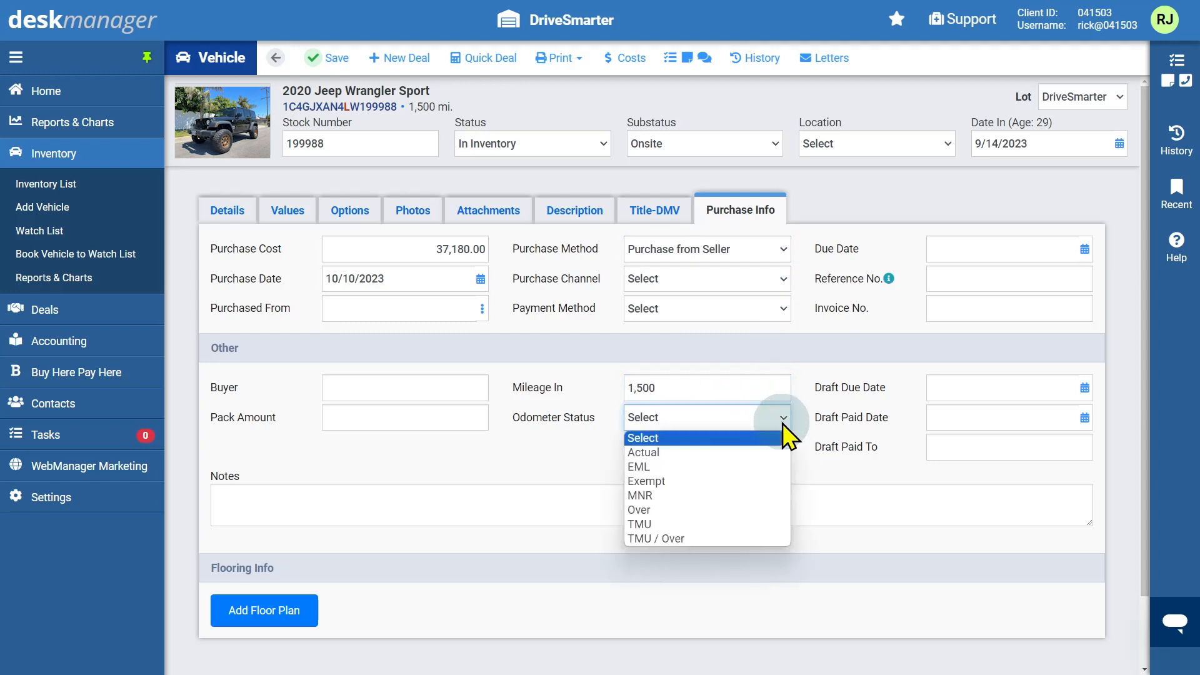
{"action": "left_click", "coordinate": [765, 451]}
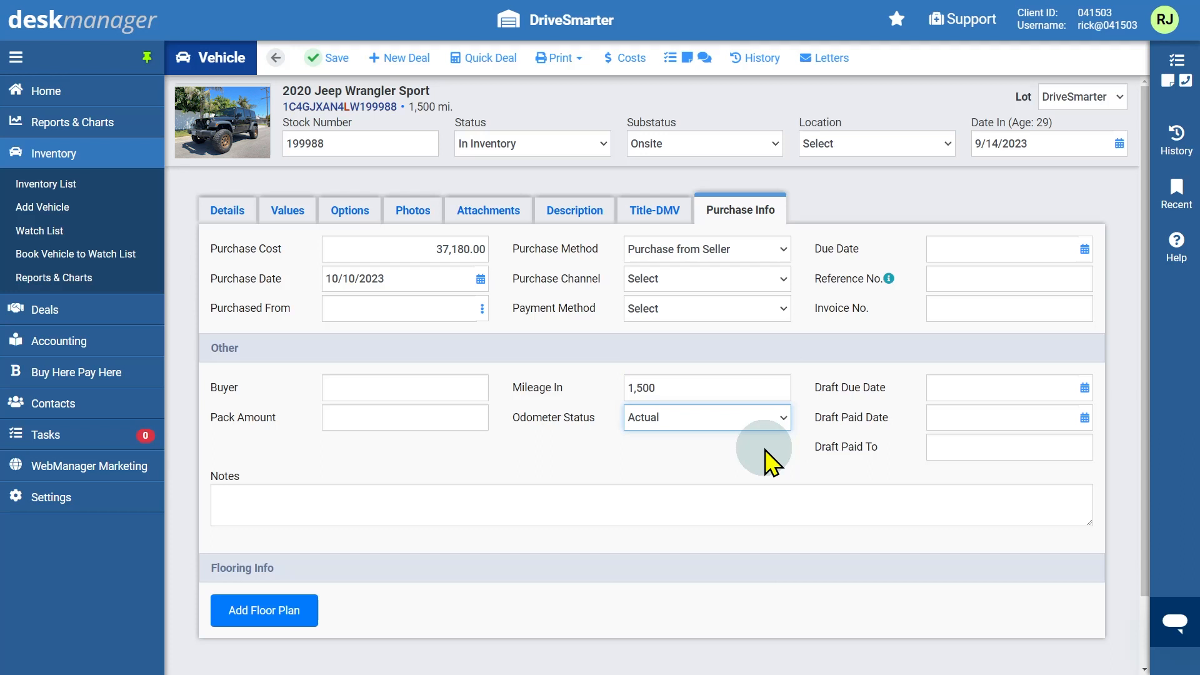
{"action": "left_click", "coordinate": [482, 309]}
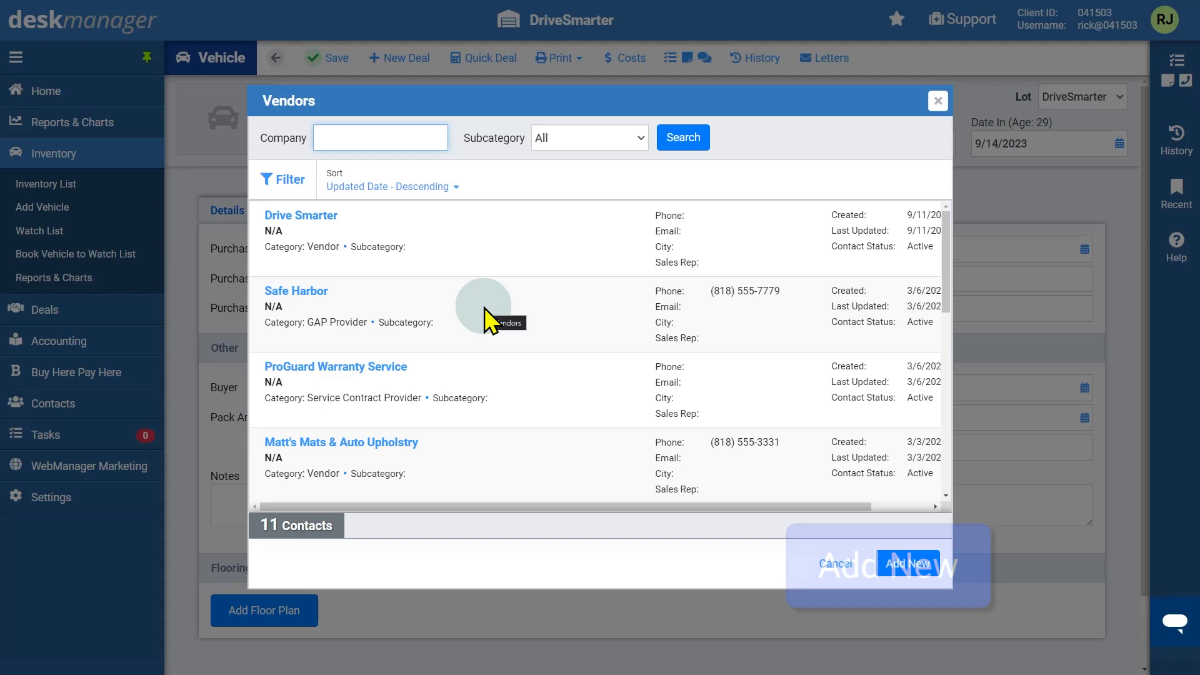
Search vendors for 'Man' and choose Manheim as the Purchased From vendor
{"action": "type", "text": "M"}
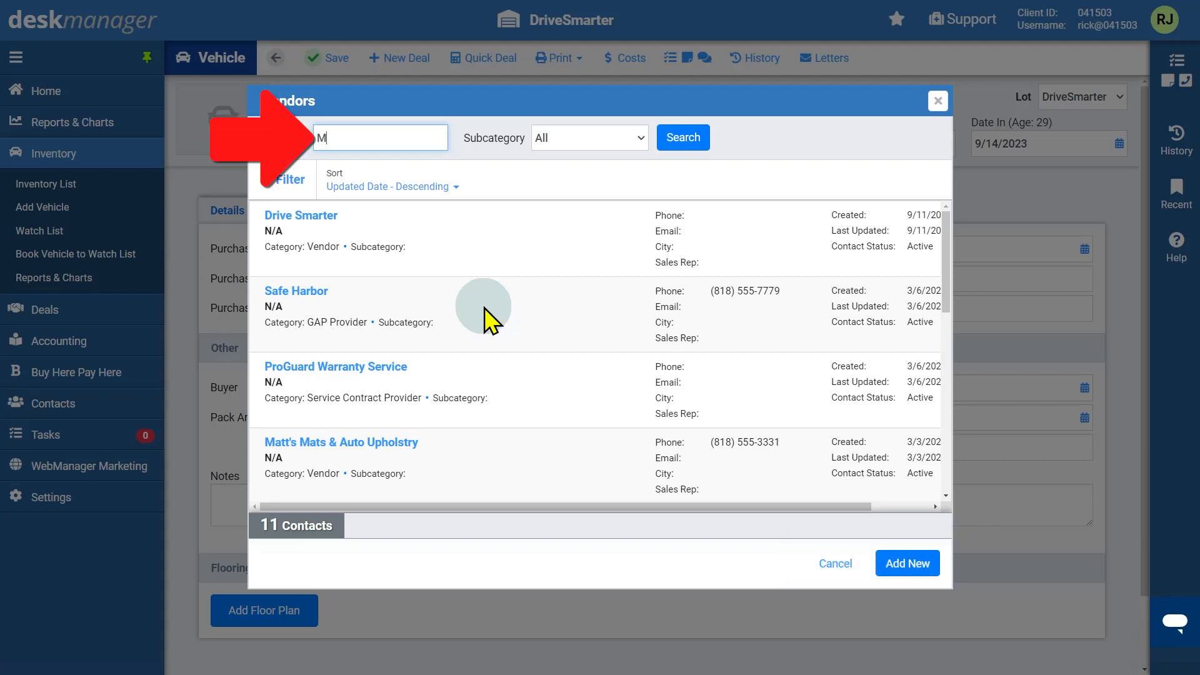
{"action": "type", "text": "an"}
{"action": "left_click", "coordinate": [680, 141]}
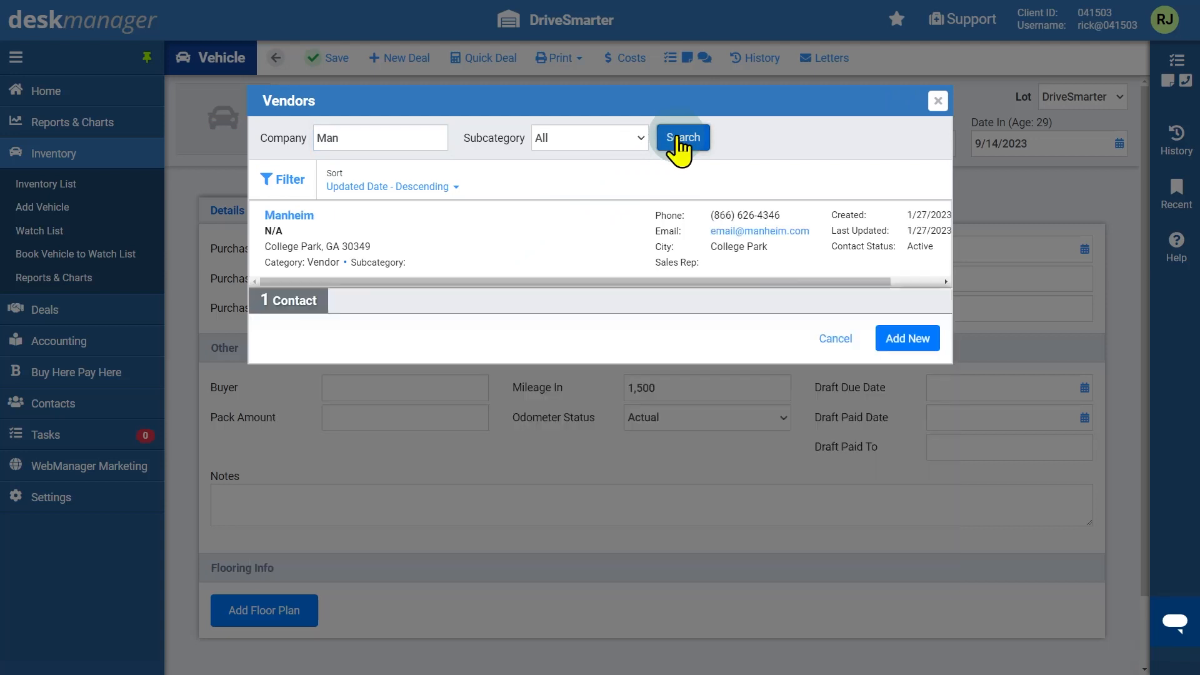
{"action": "left_click", "coordinate": [306, 218]}
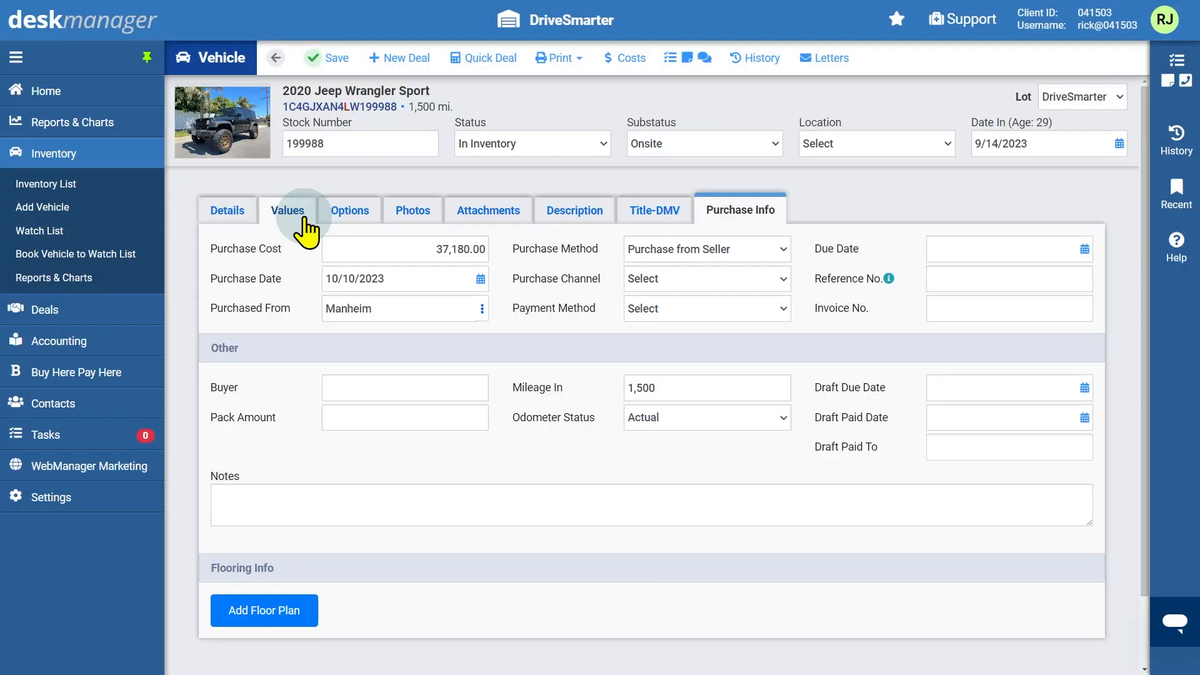
Set the purchase channel to Auction with reference number 12345
{"action": "left_click", "coordinate": [780, 285]}
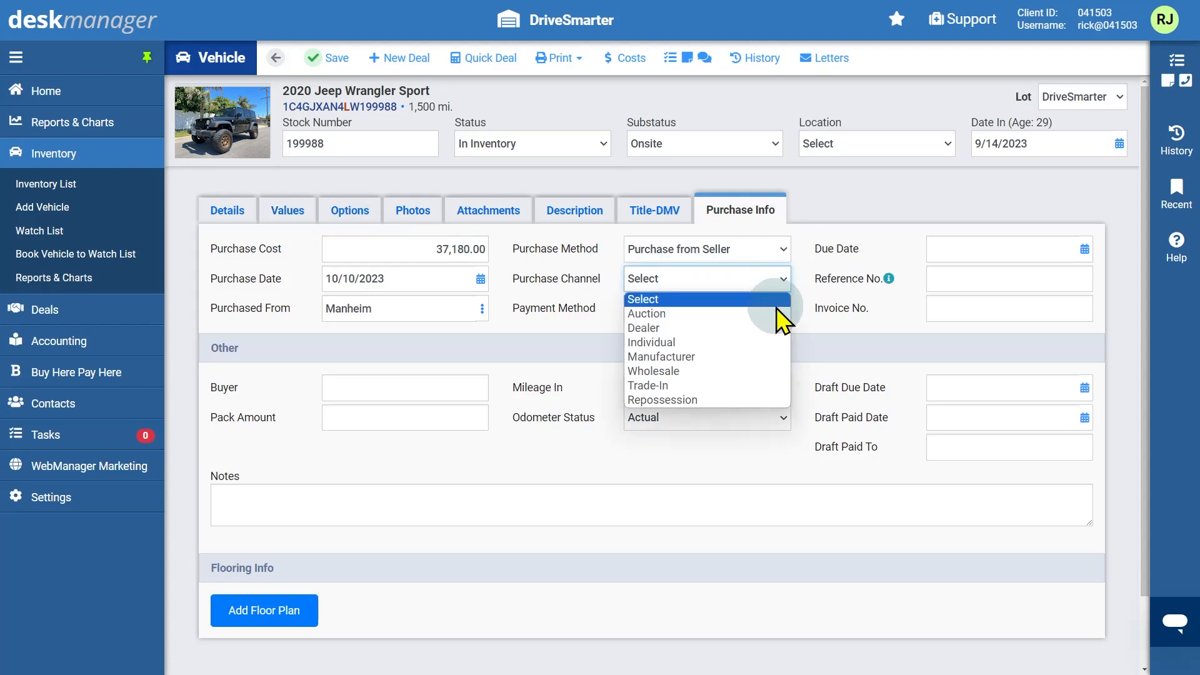
{"action": "left_click", "coordinate": [774, 313]}
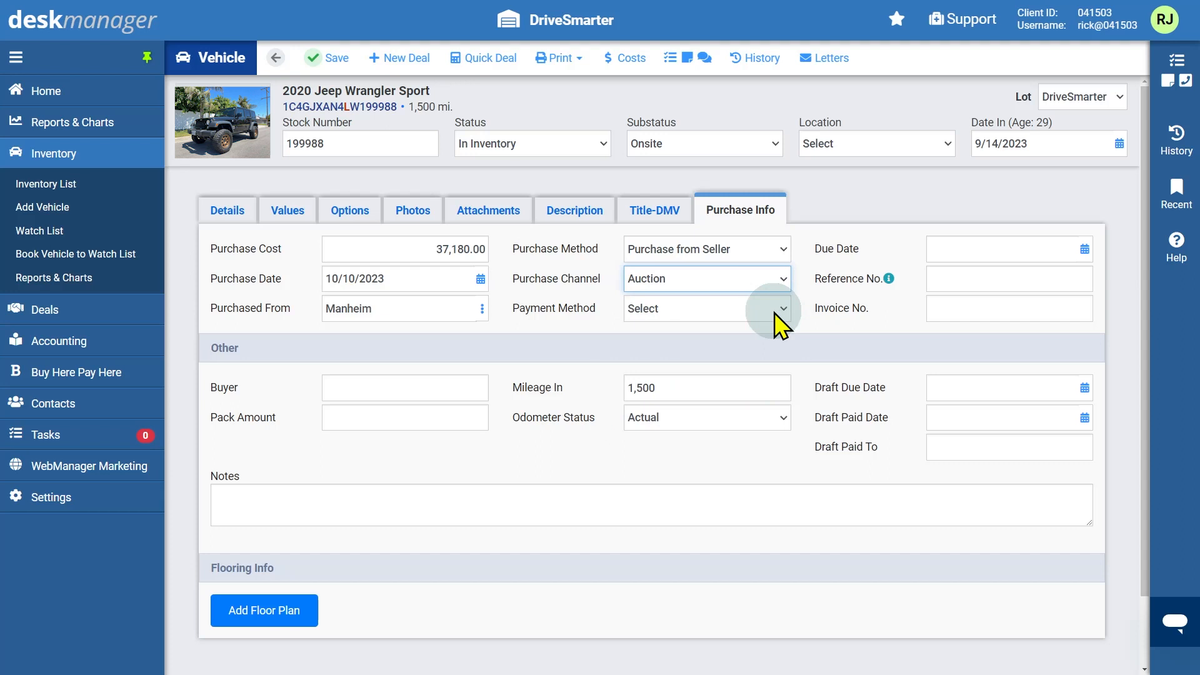
{"action": "left_click", "coordinate": [937, 279]}
{"action": "type", "text": "12345"}
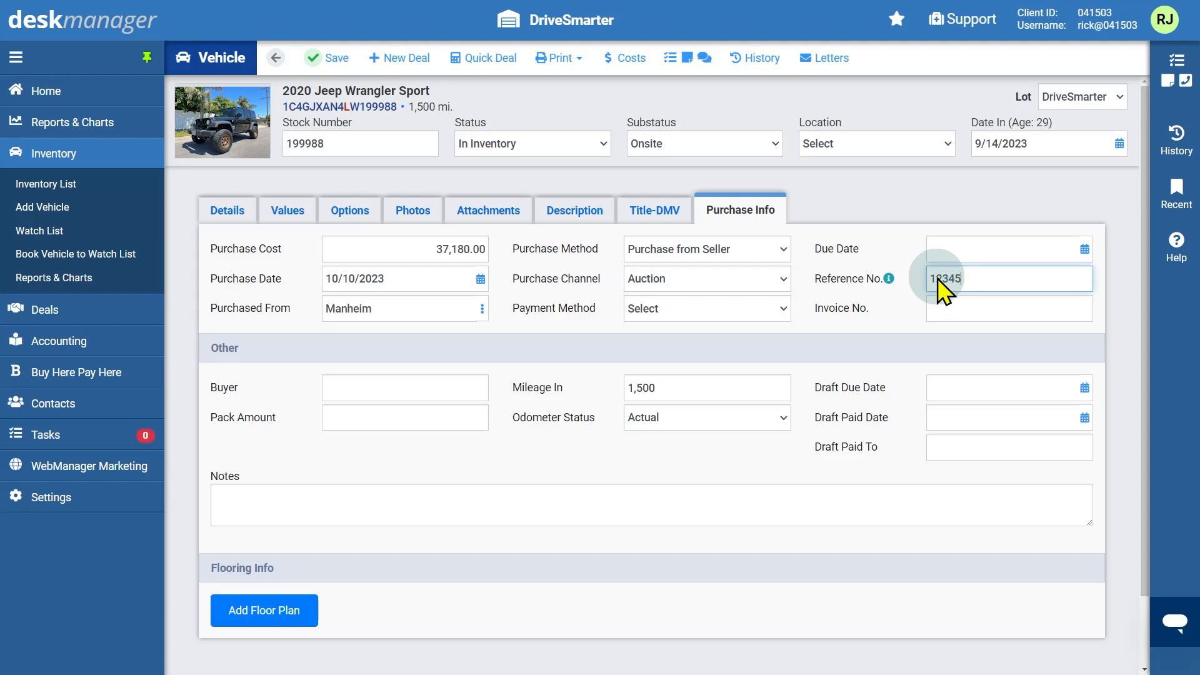
Fill in the buyer's name, the note 'Purchased from Manheim' and a 500 pack amount
{"action": "left_click", "coordinate": [474, 389]}
{"action": "type", "text": "Jeff"}
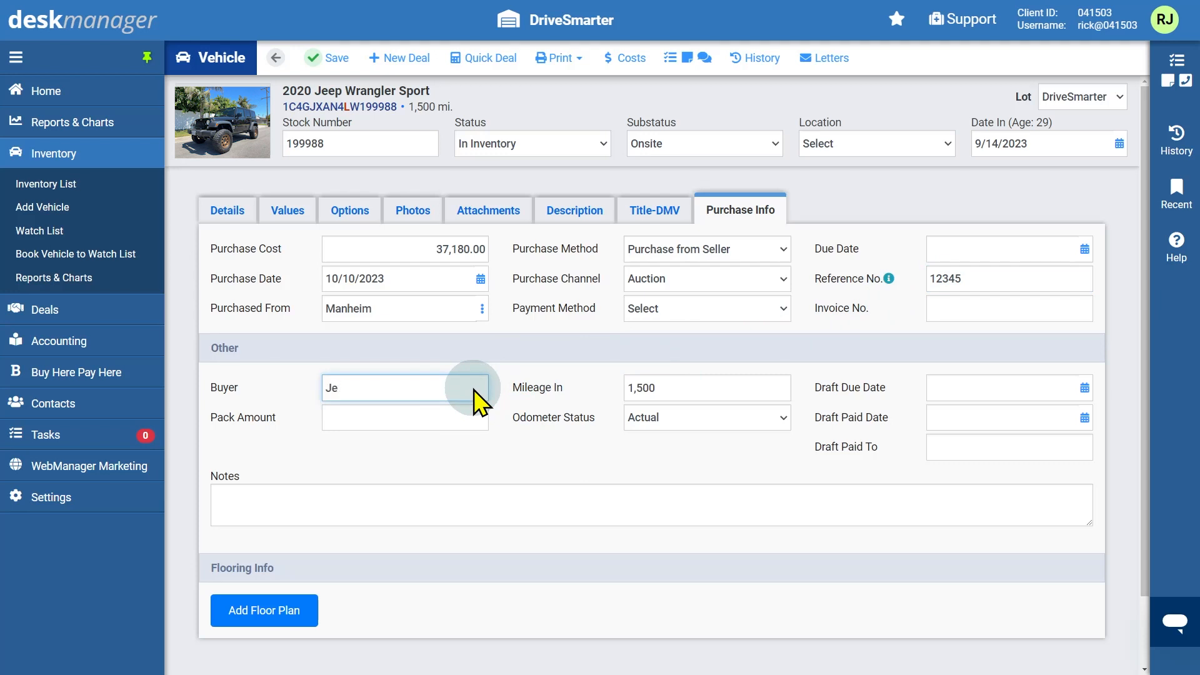
{"action": "left_click", "coordinate": [467, 516]}
{"action": "type", "text": "Purc"}
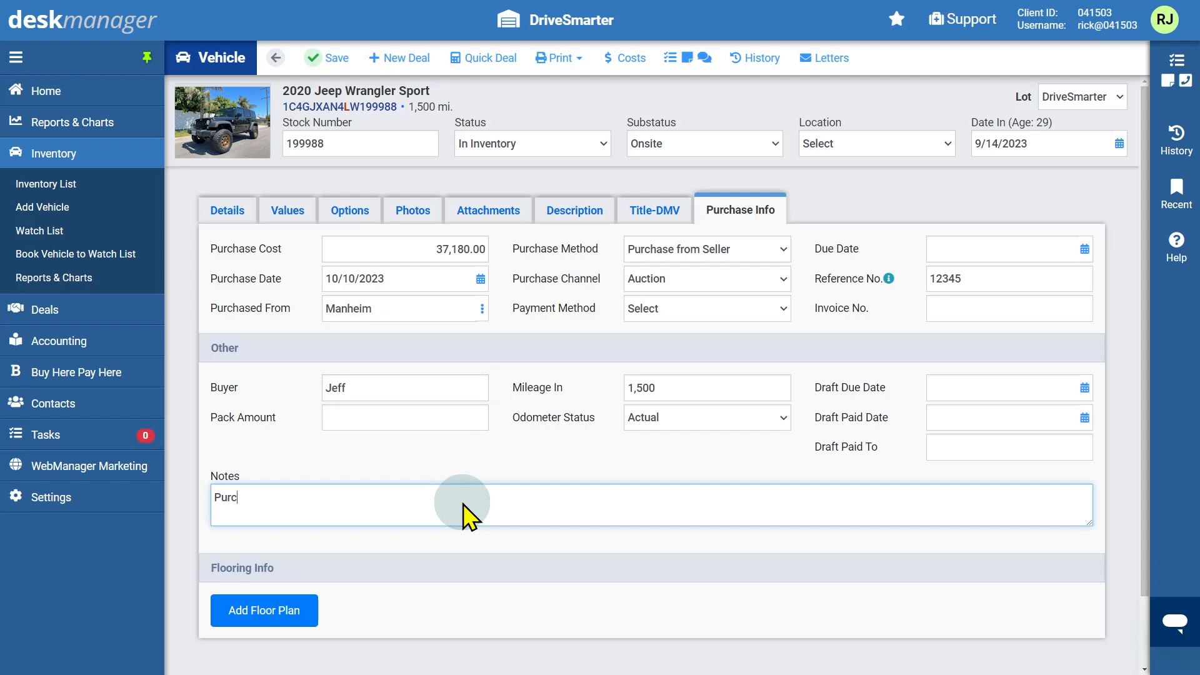
{"action": "type", "text": "hased from Manheim"}
{"action": "key", "text": "Tab"}
{"action": "left_click", "coordinate": [452, 417]}
{"action": "type", "text": "500"}
{"action": "key", "text": "Tab"}
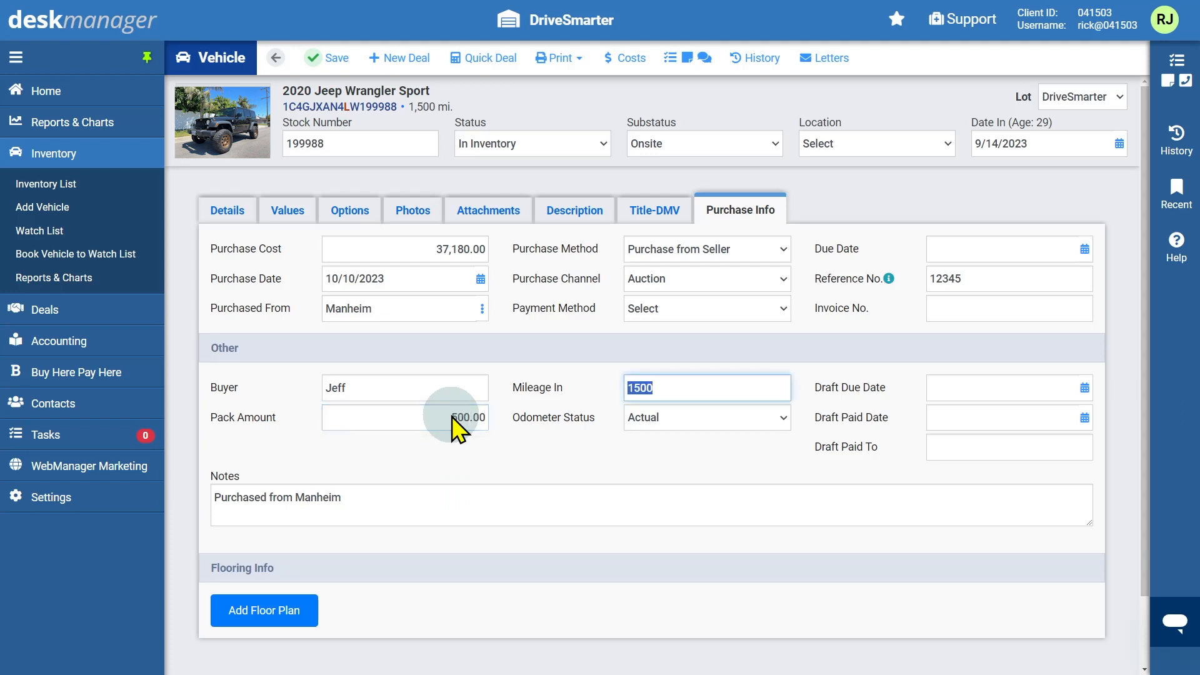
{"action": "left_click", "coordinate": [624, 59]}
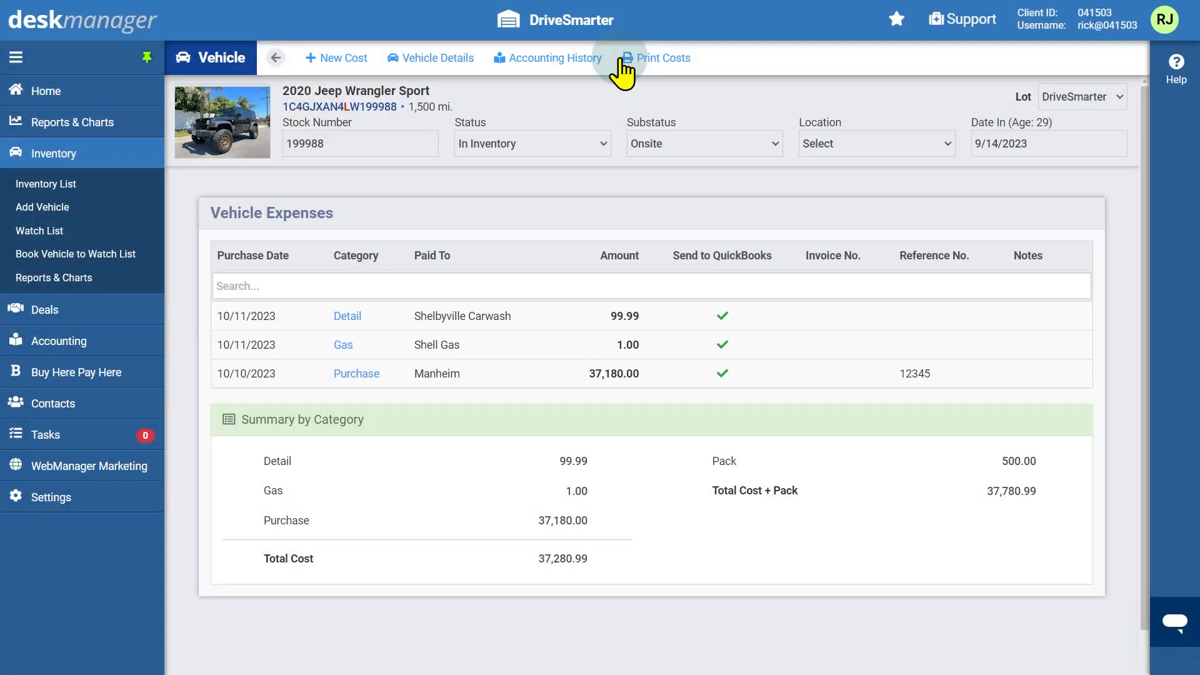
Start a new cost entry for the Jeep from its Costs list
{"action": "left_click", "coordinate": [354, 61]}
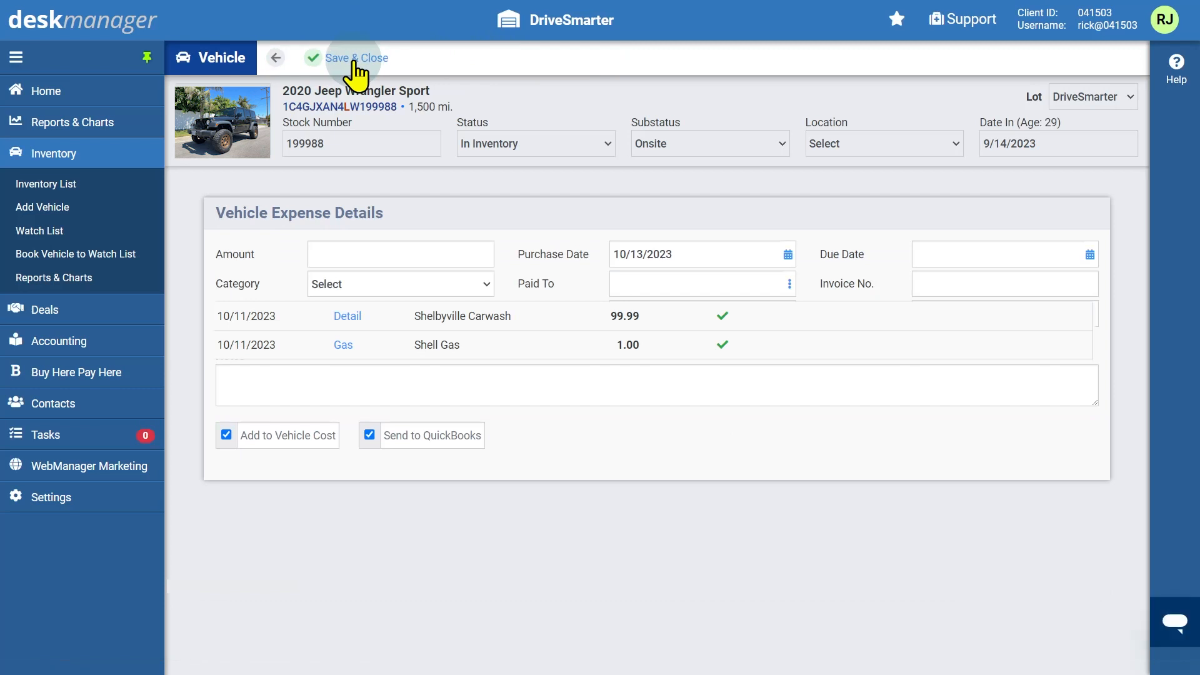
Enter a 695 Paint expense with purchase date 10/13/2023
{"action": "left_click", "coordinate": [479, 254]}
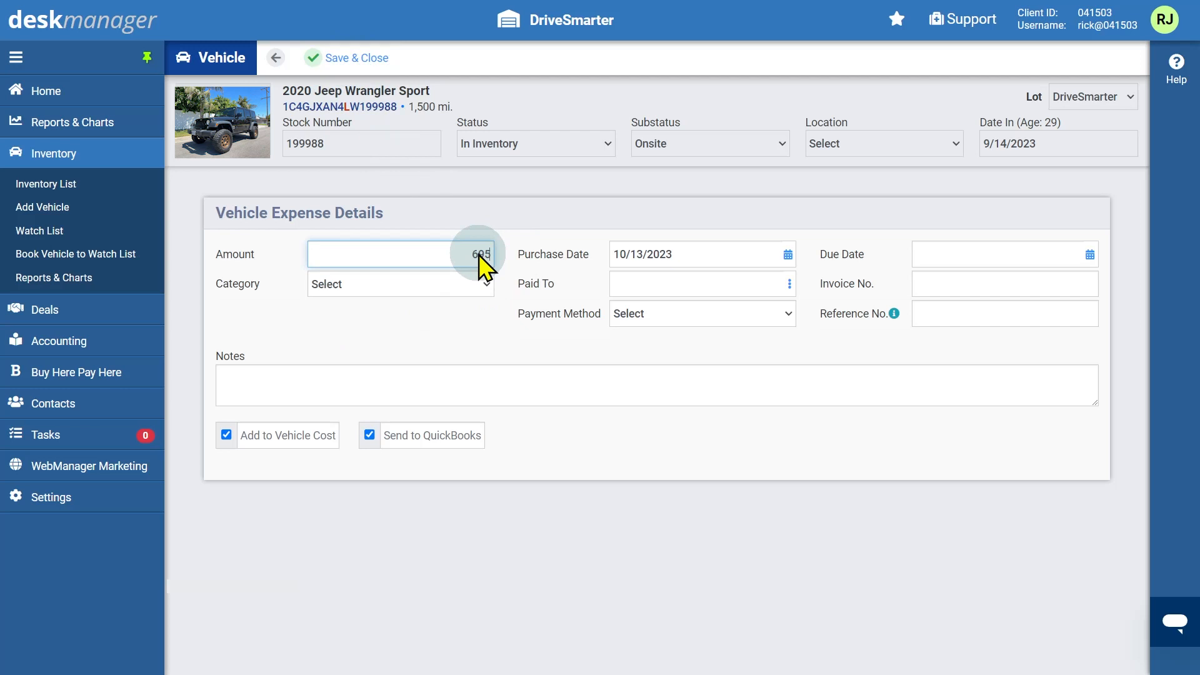
{"action": "type", "text": "695"}
{"action": "left_click", "coordinate": [486, 285]}
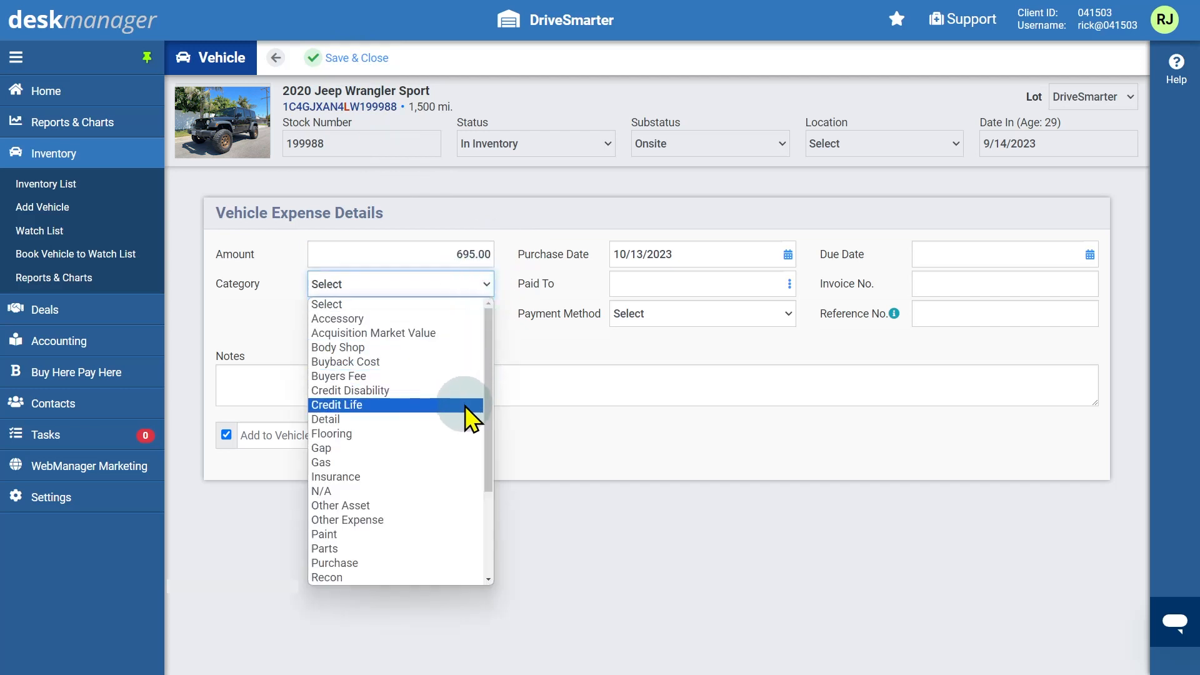
{"action": "left_click", "coordinate": [451, 534]}
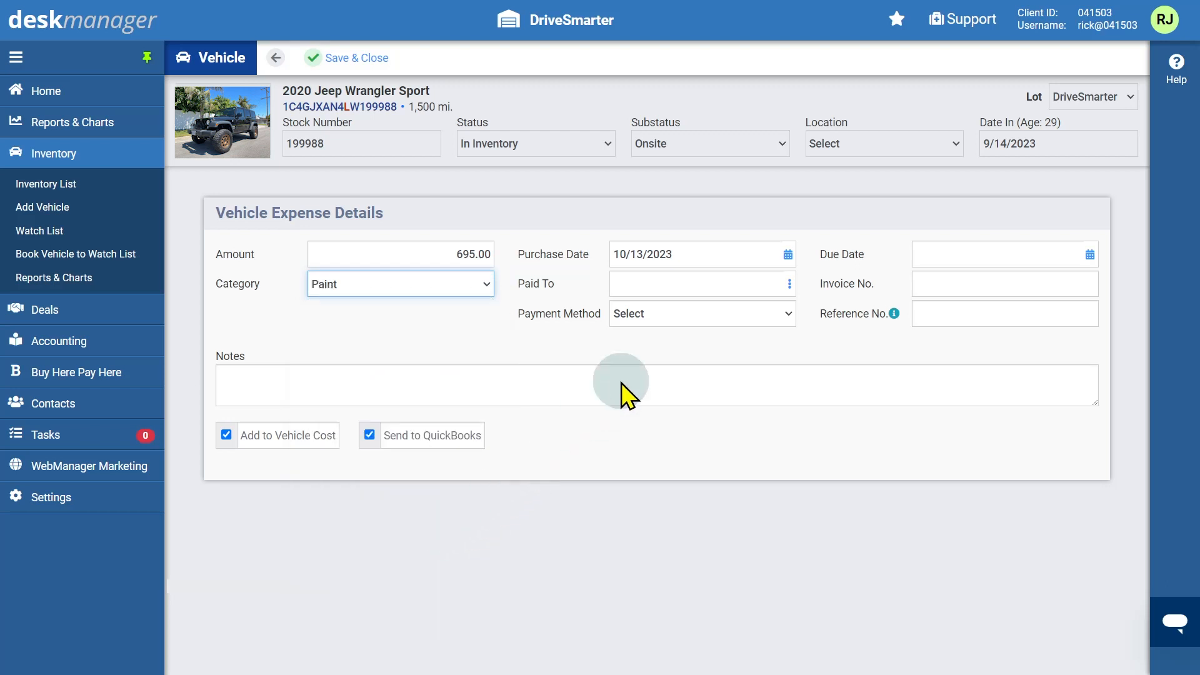
{"action": "left_click", "coordinate": [788, 255]}
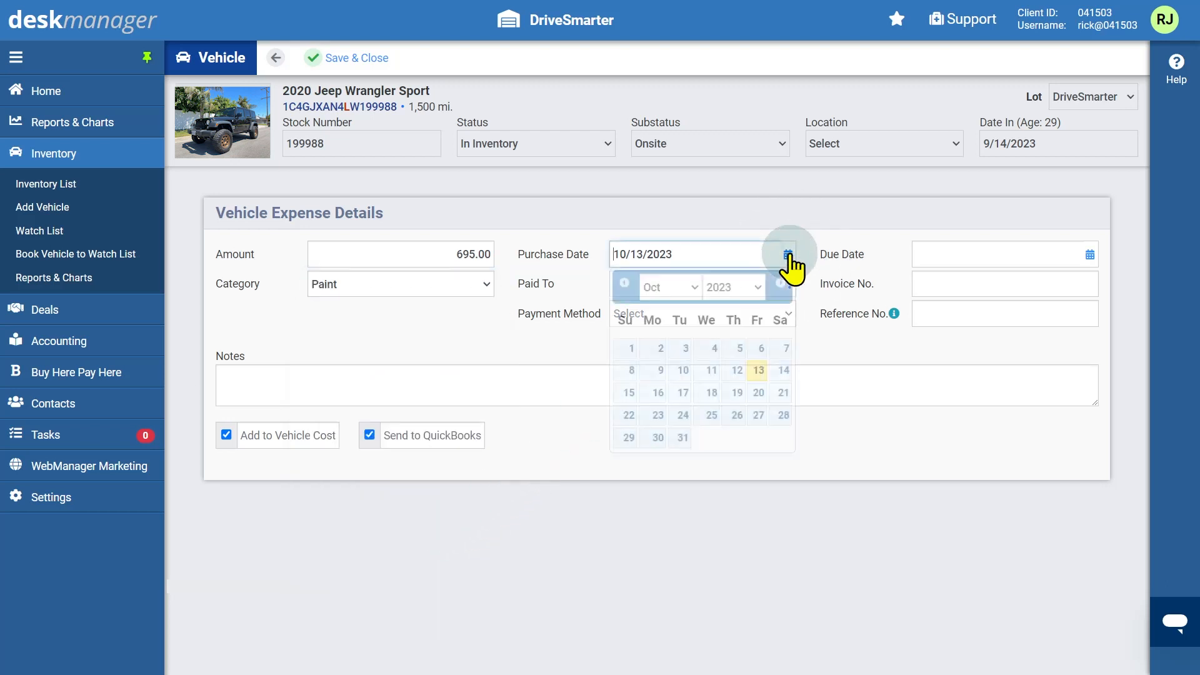
{"action": "left_click", "coordinate": [758, 369]}
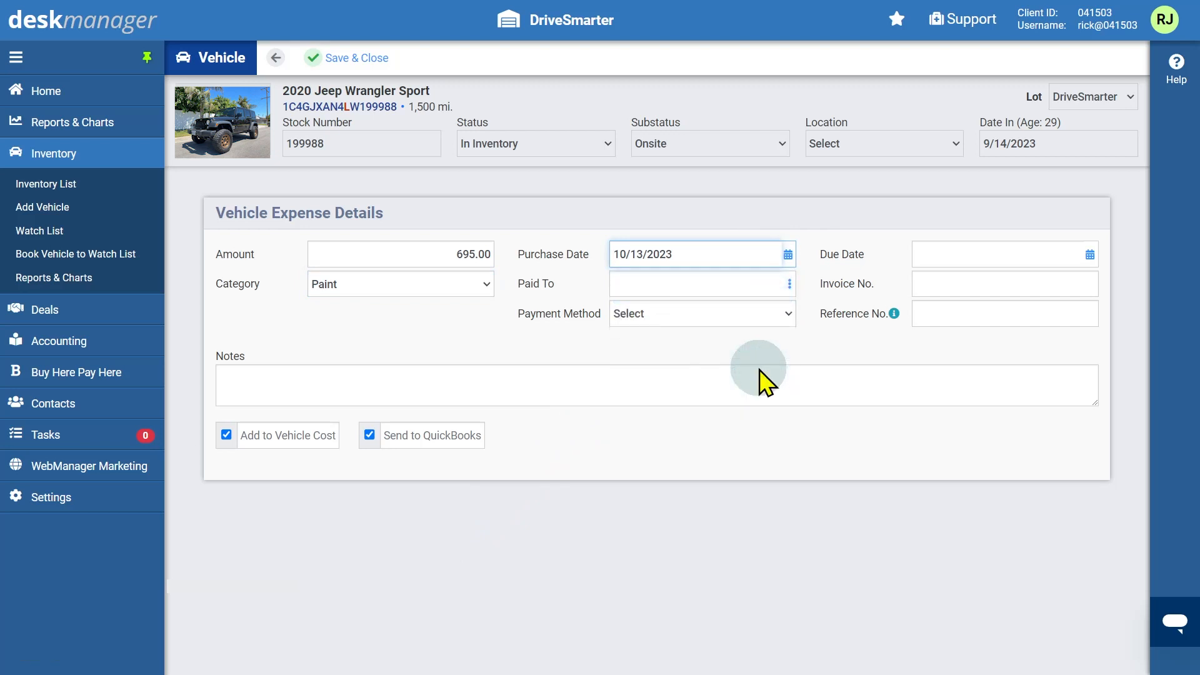
Set payee to Joe's Auto Body & Repair, paid by Credit Card, due 10/13/2023
{"action": "left_click", "coordinate": [772, 287]}
{"action": "type", "text": "Joe"}
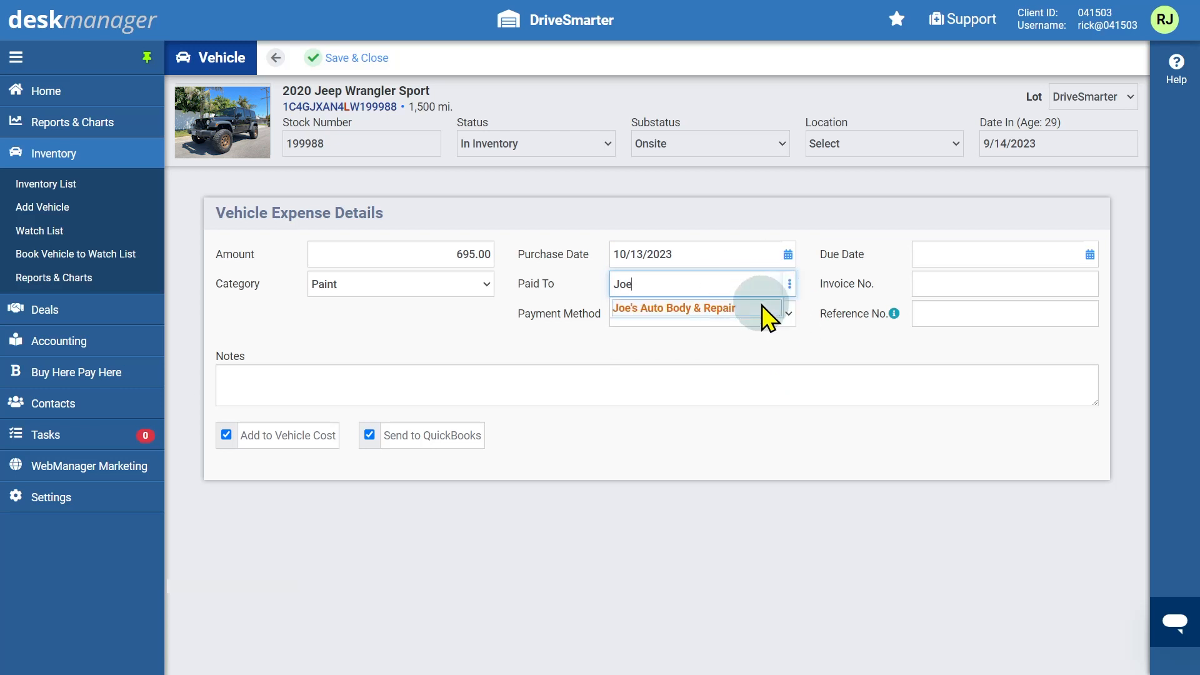
{"action": "left_click", "coordinate": [762, 306]}
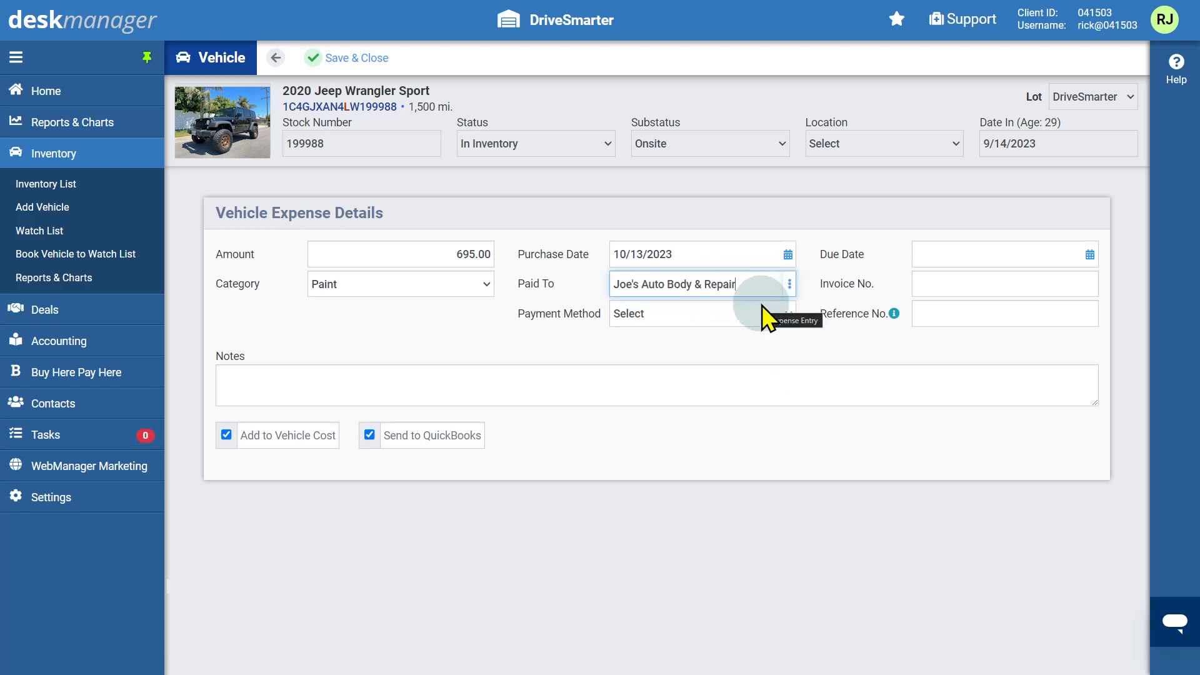
{"action": "left_click", "coordinate": [787, 314]}
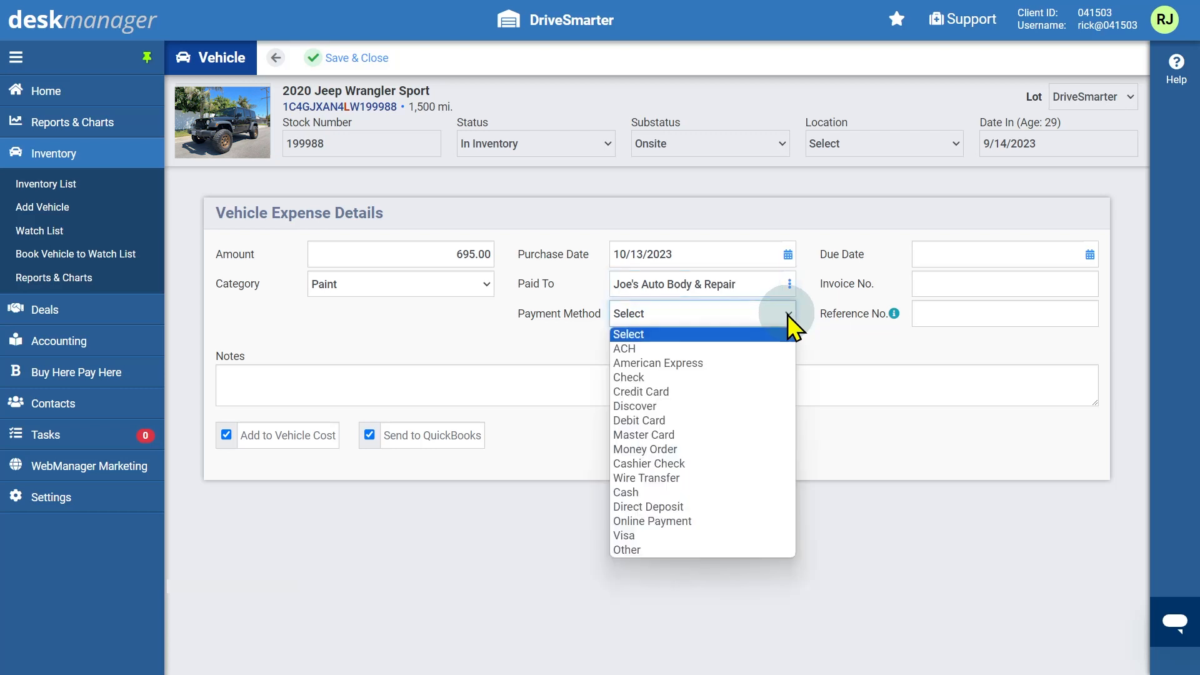
{"action": "left_click", "coordinate": [761, 392]}
{"action": "left_click", "coordinate": [1089, 259]}
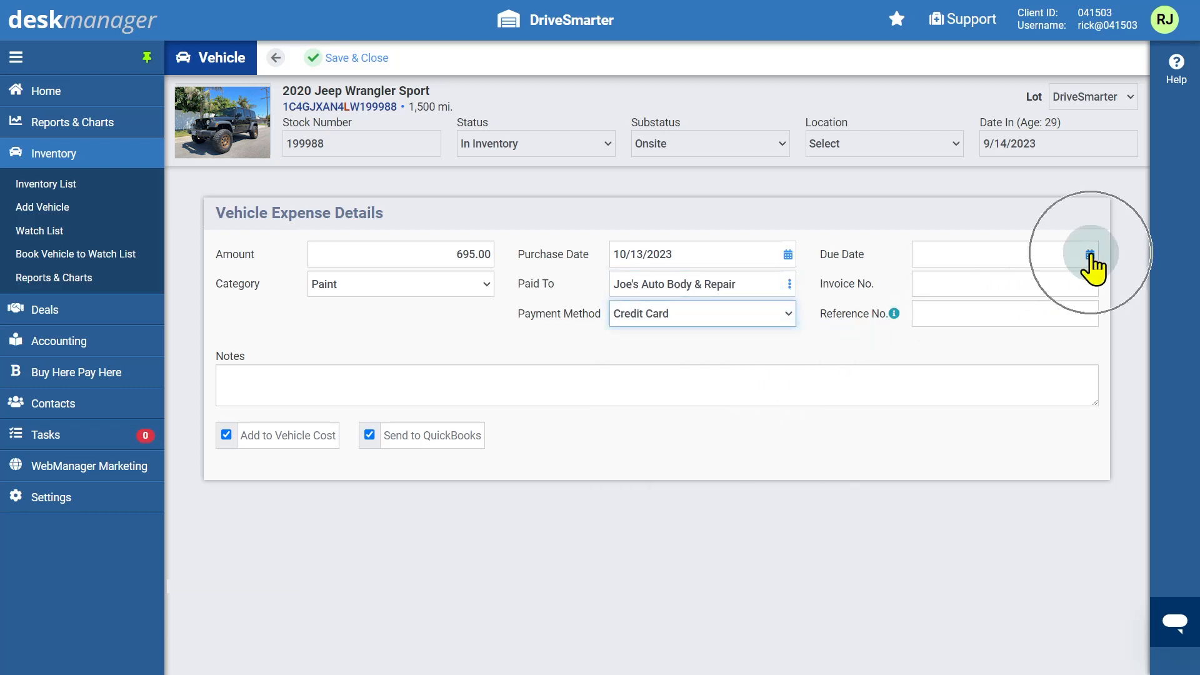
{"action": "left_click", "coordinate": [1060, 370]}
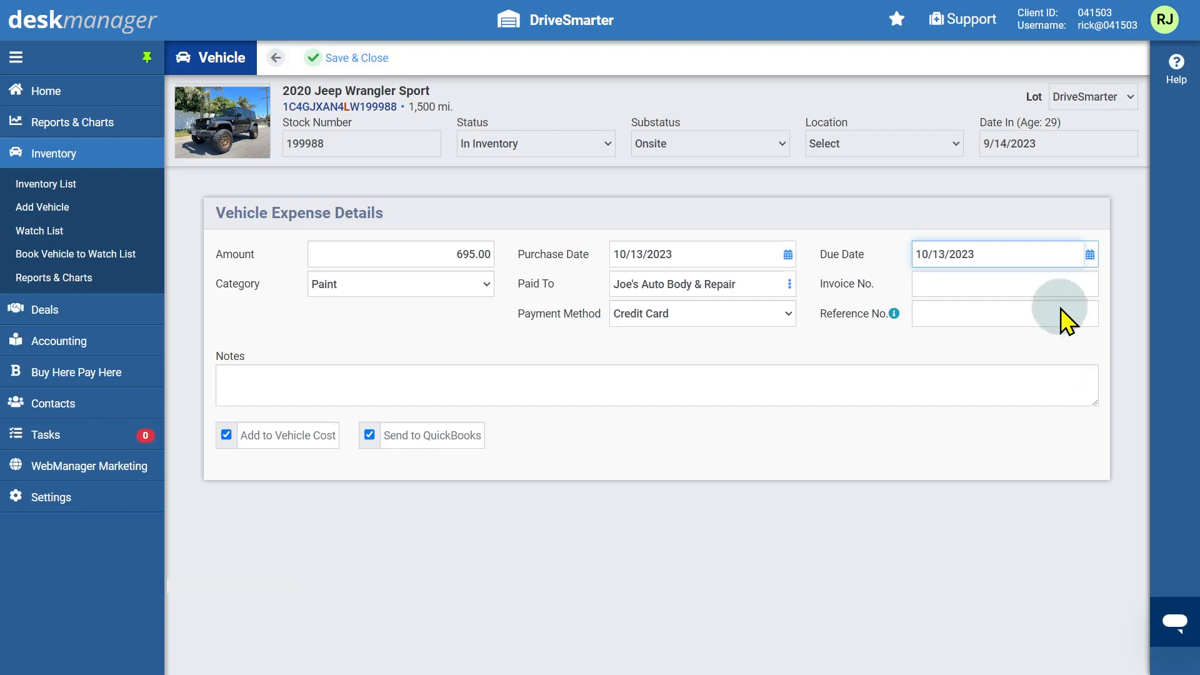
Add invoice 12345 and reference 6789, save the Paint cost, and open the Shell Gas expense
{"action": "left_click", "coordinate": [1061, 291]}
{"action": "type", "text": "12345"}
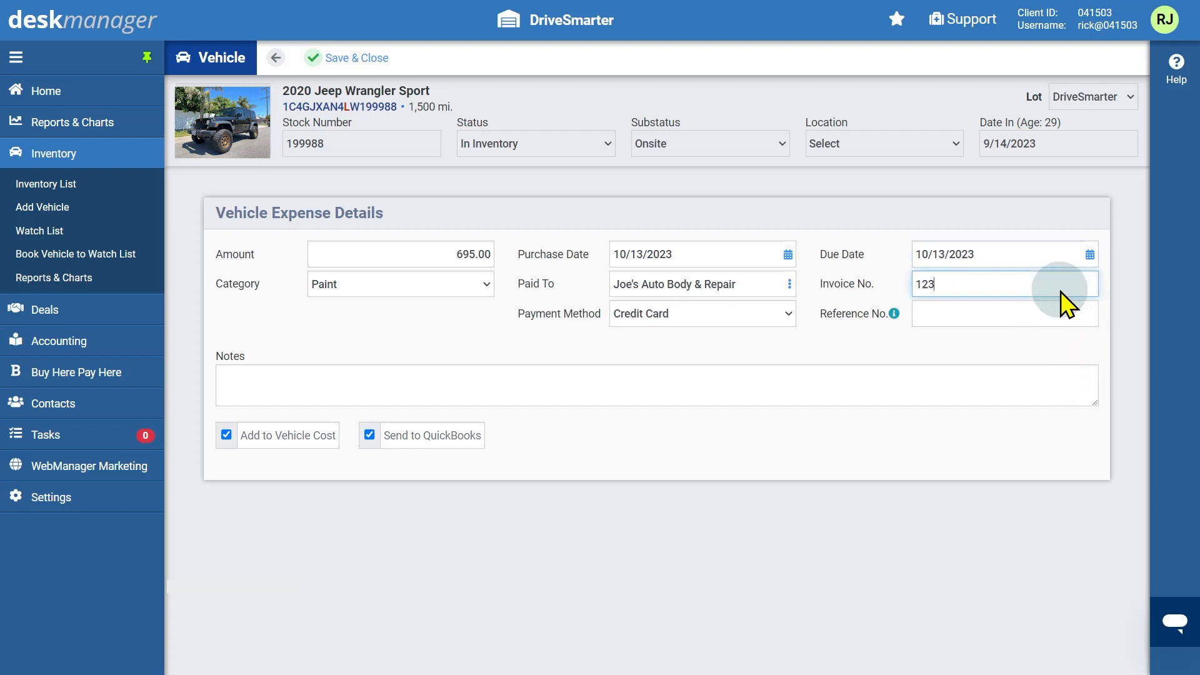
{"action": "left_click", "coordinate": [1058, 311]}
{"action": "type", "text": "6789"}
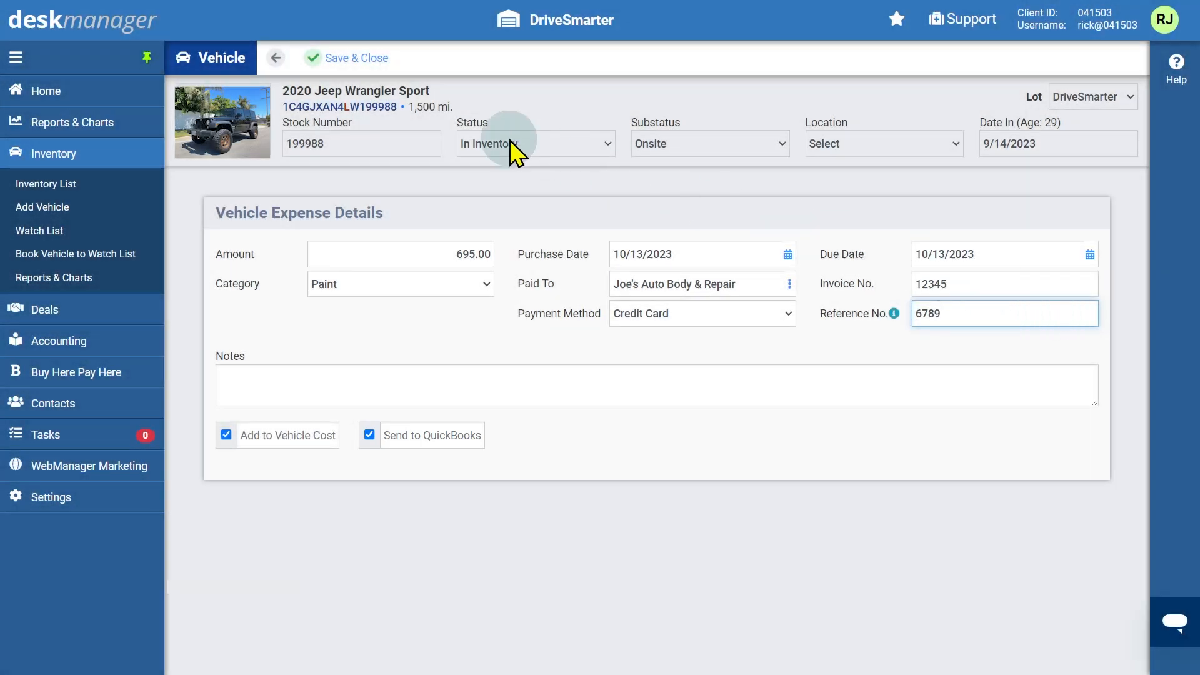
{"action": "left_click", "coordinate": [369, 69]}
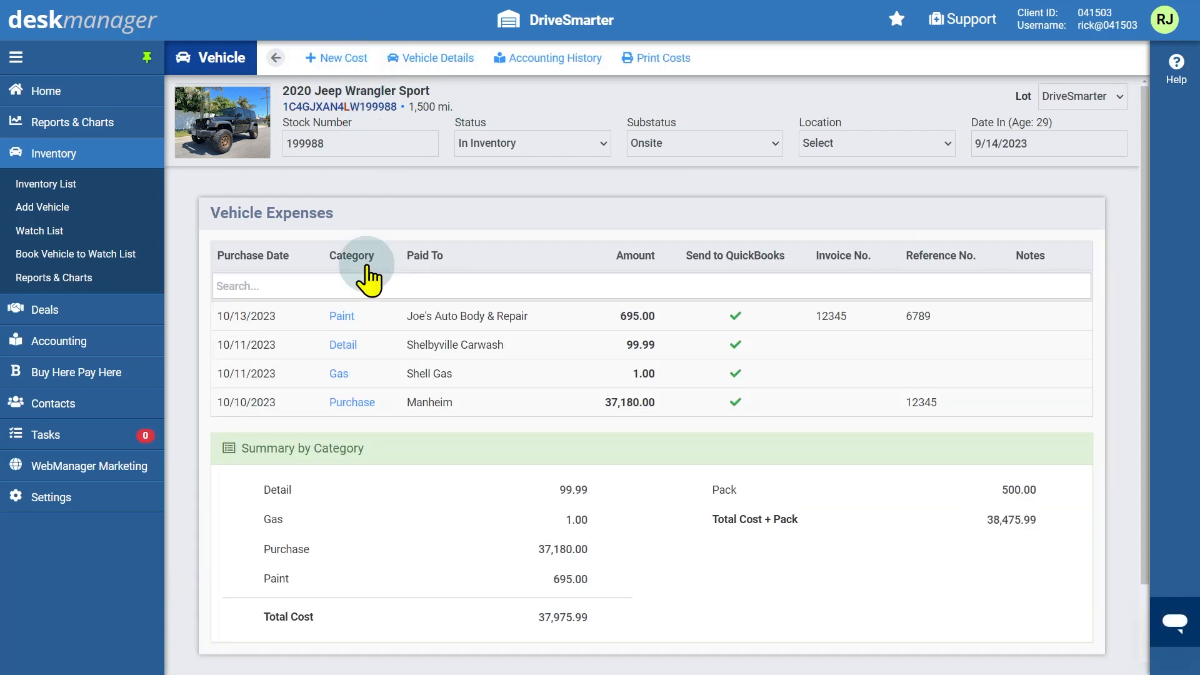
{"action": "left_click", "coordinate": [340, 374]}
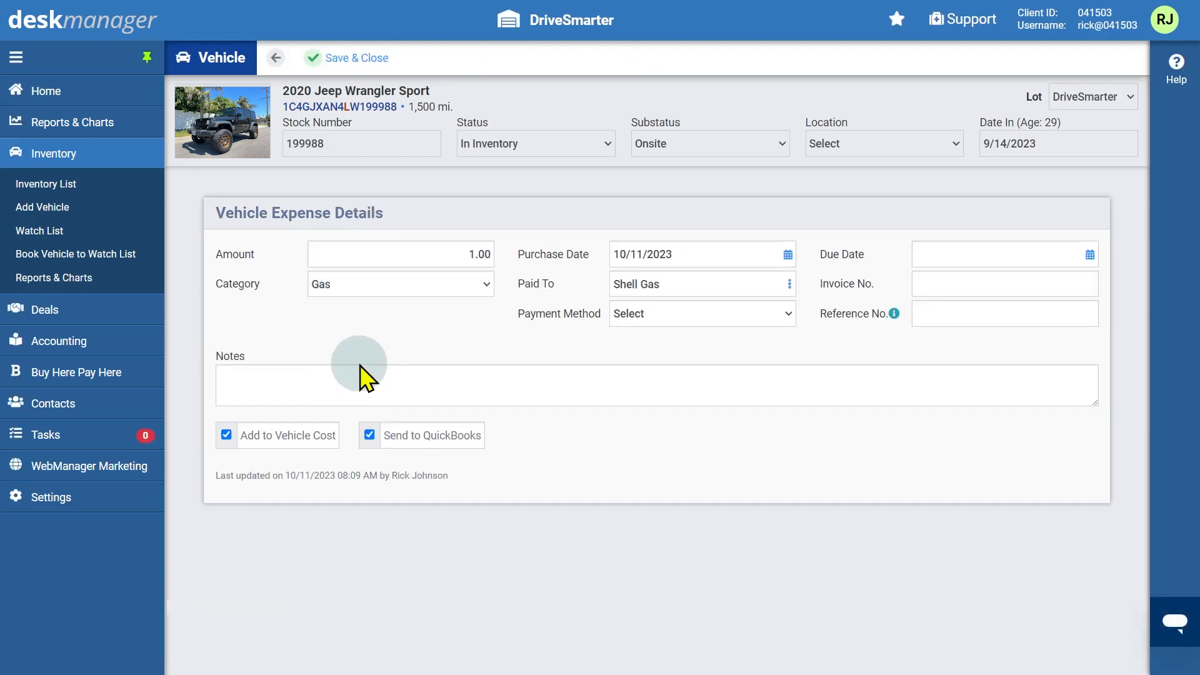
Change the Shell Gas expense amount to 47.57 and save it
{"action": "left_click", "coordinate": [449, 253]}
{"action": "type", "text": "47.57"}
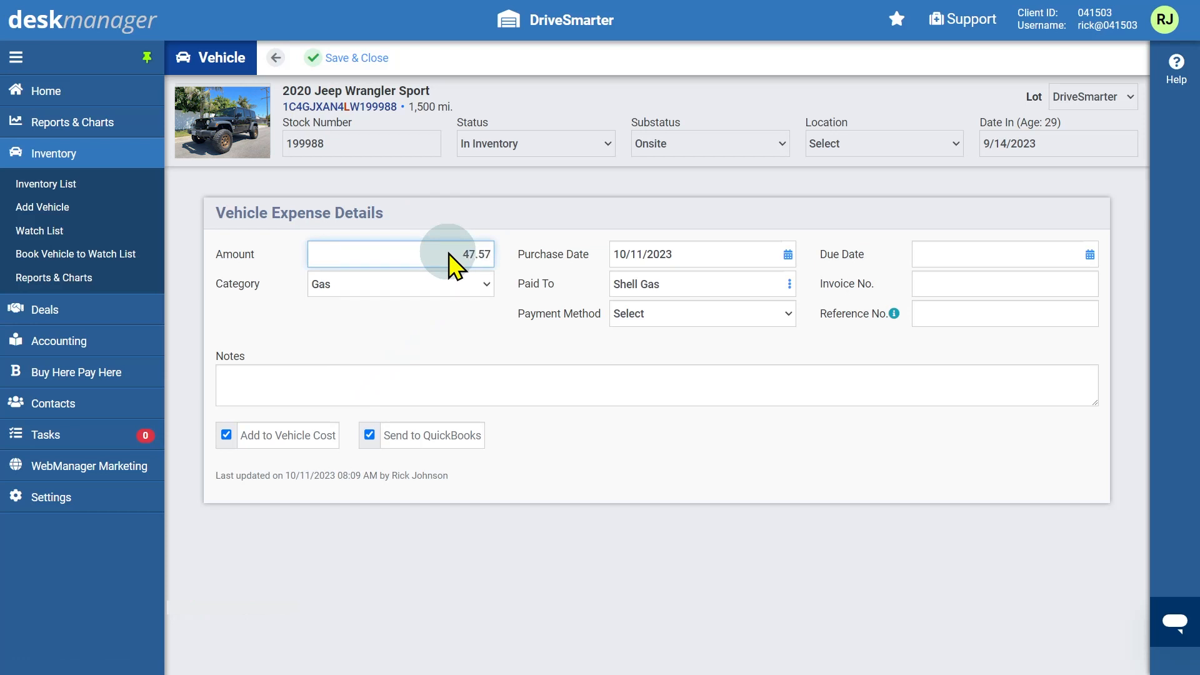
{"action": "left_click", "coordinate": [364, 61]}
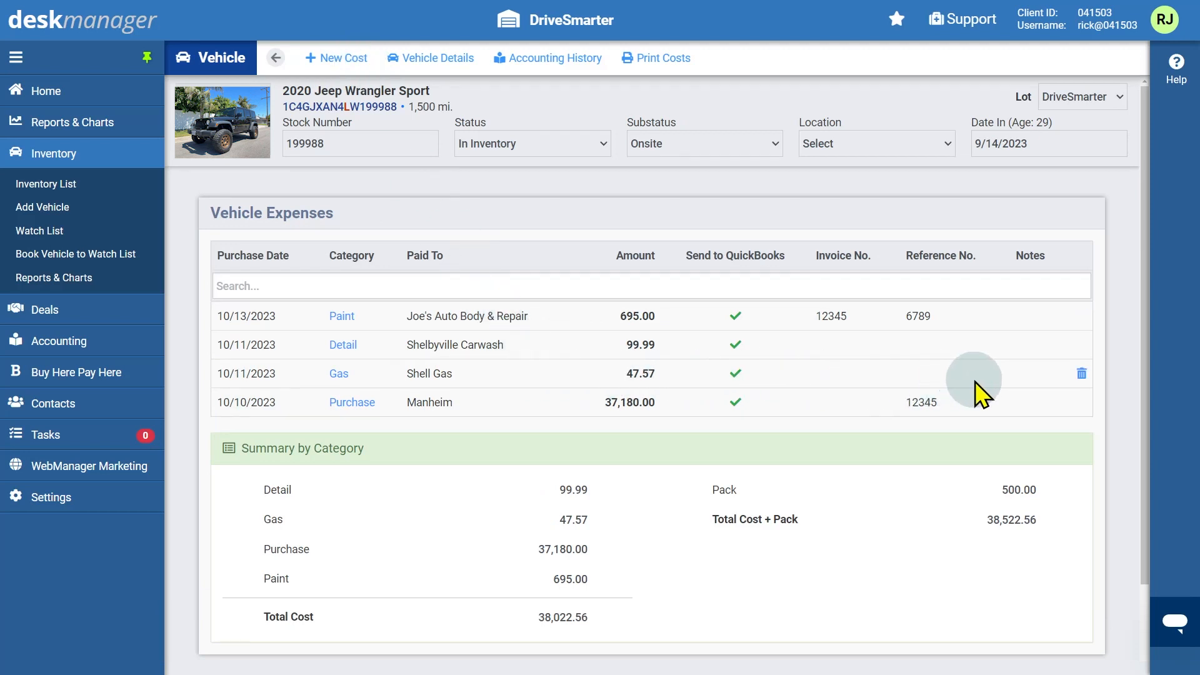
Delete the Shell Gas expense and view the Jeep's Accounting History
{"action": "left_click", "coordinate": [1080, 374]}
{"action": "key", "text": "Return"}
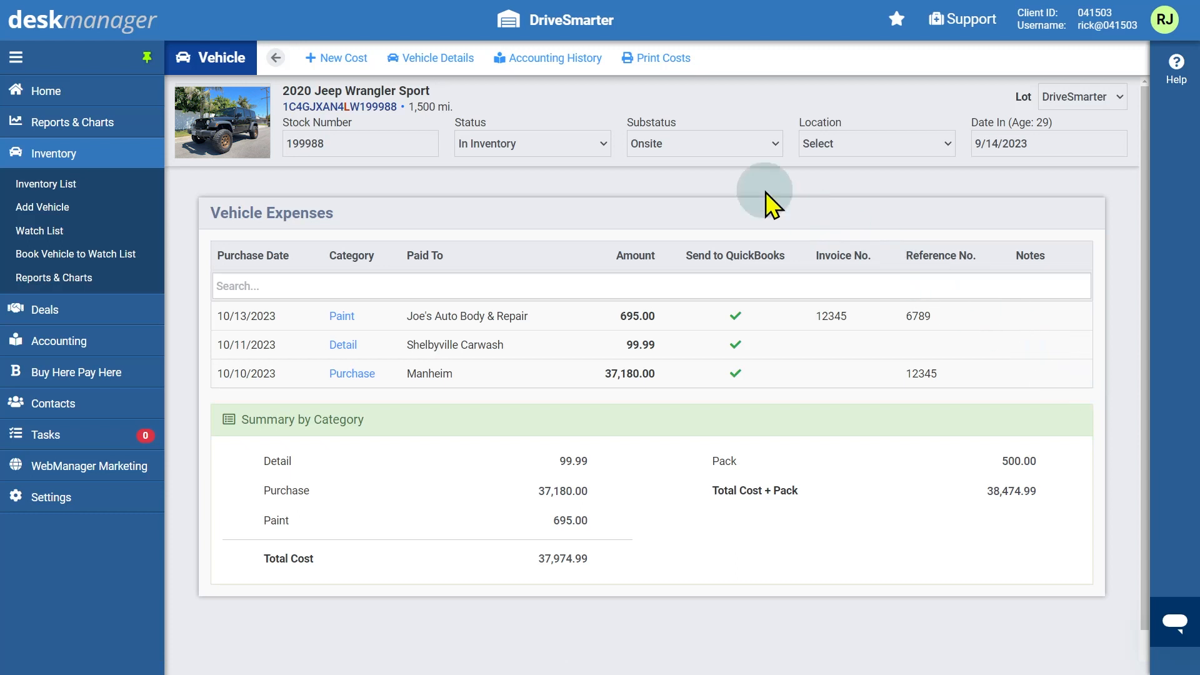
{"action": "left_click", "coordinate": [575, 63]}
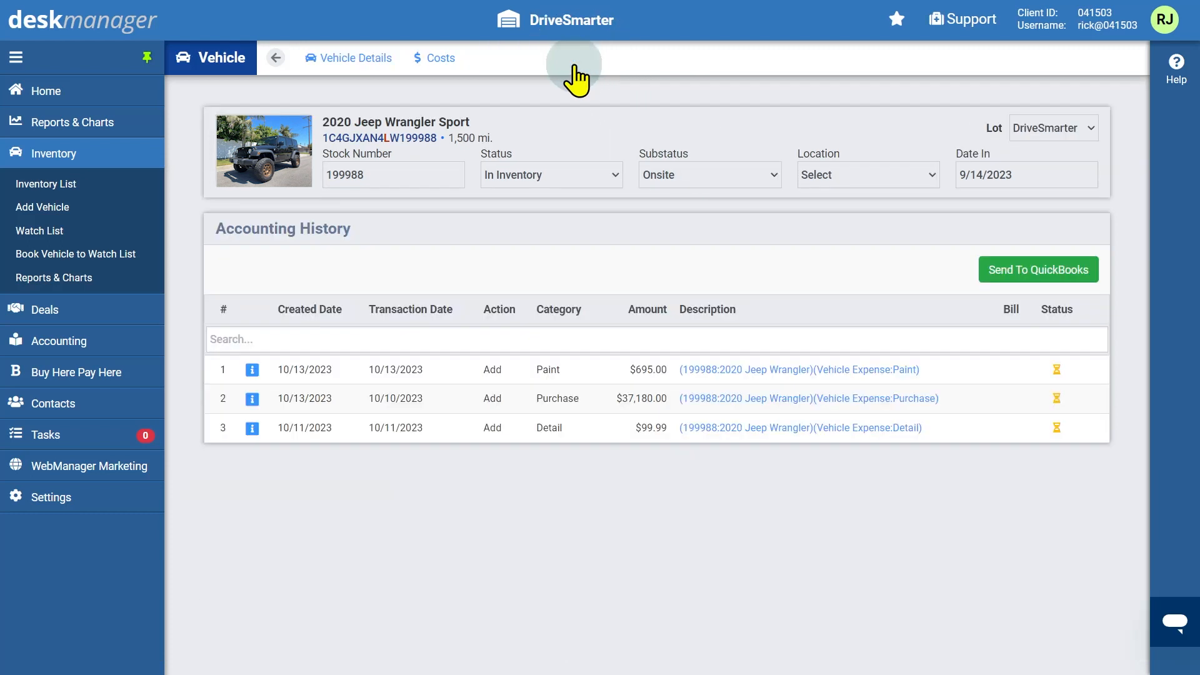